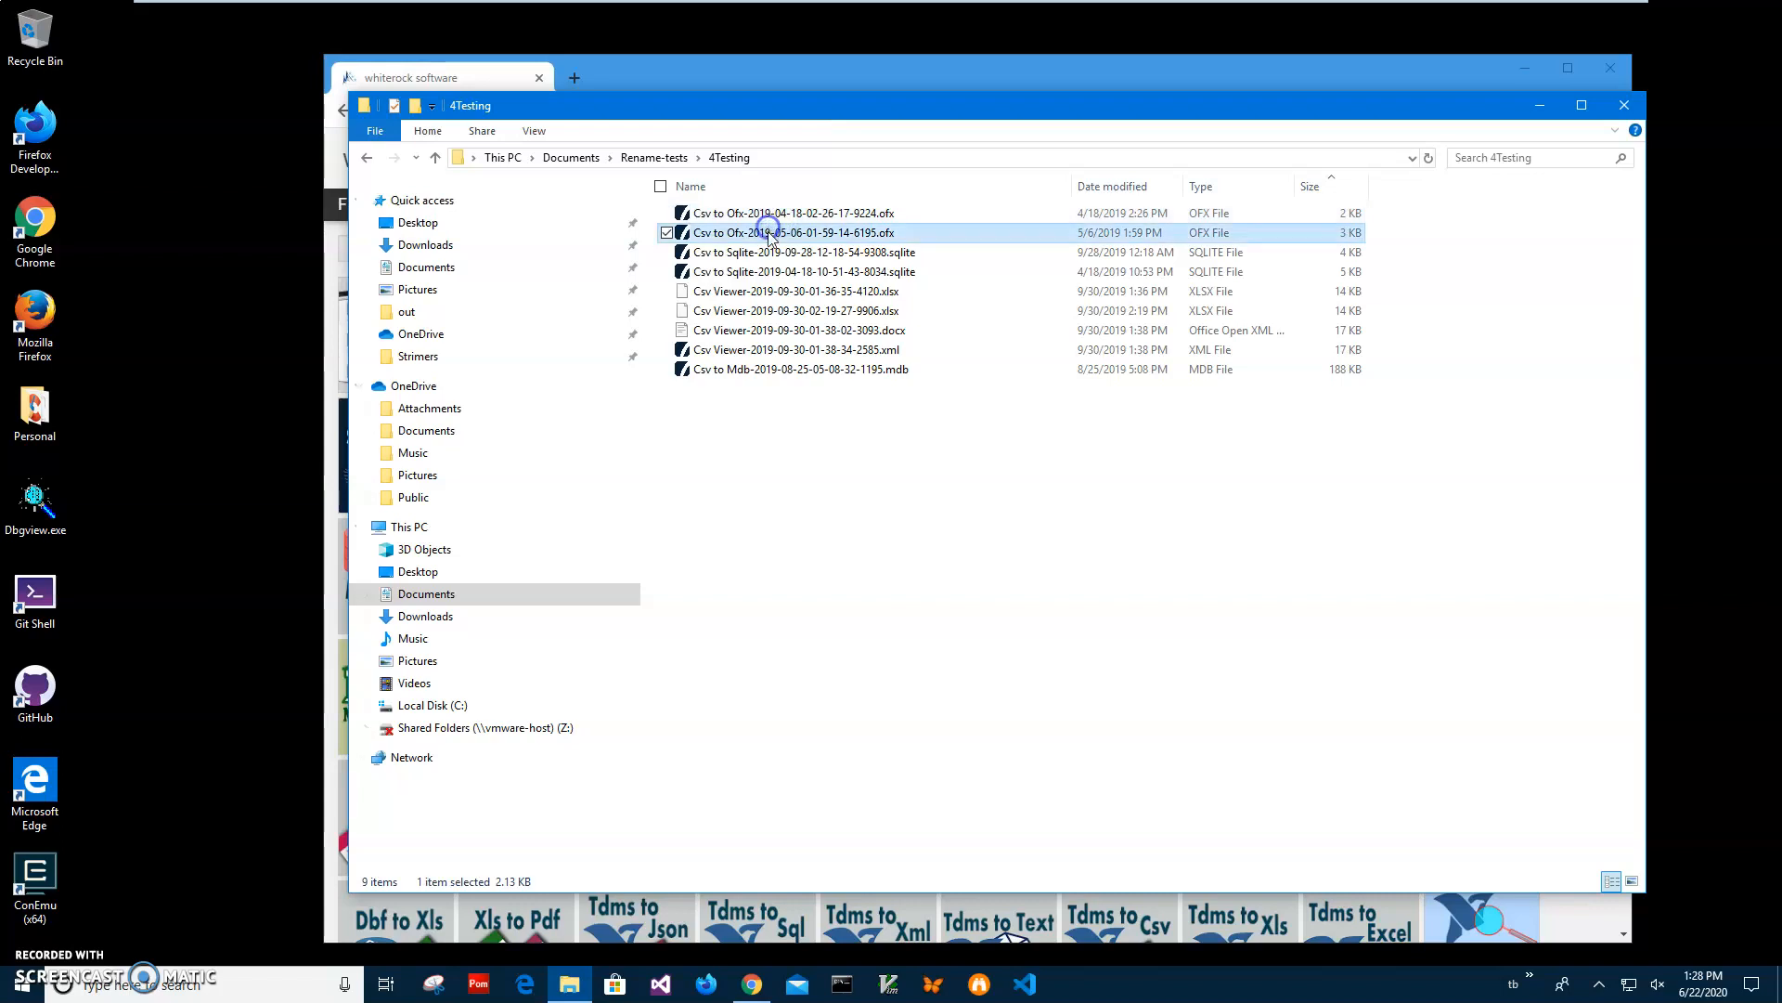
# Examine the names and types of the files in the 4Testing folder
pyautogui.click(767, 271)
pyautogui.click(772, 293)
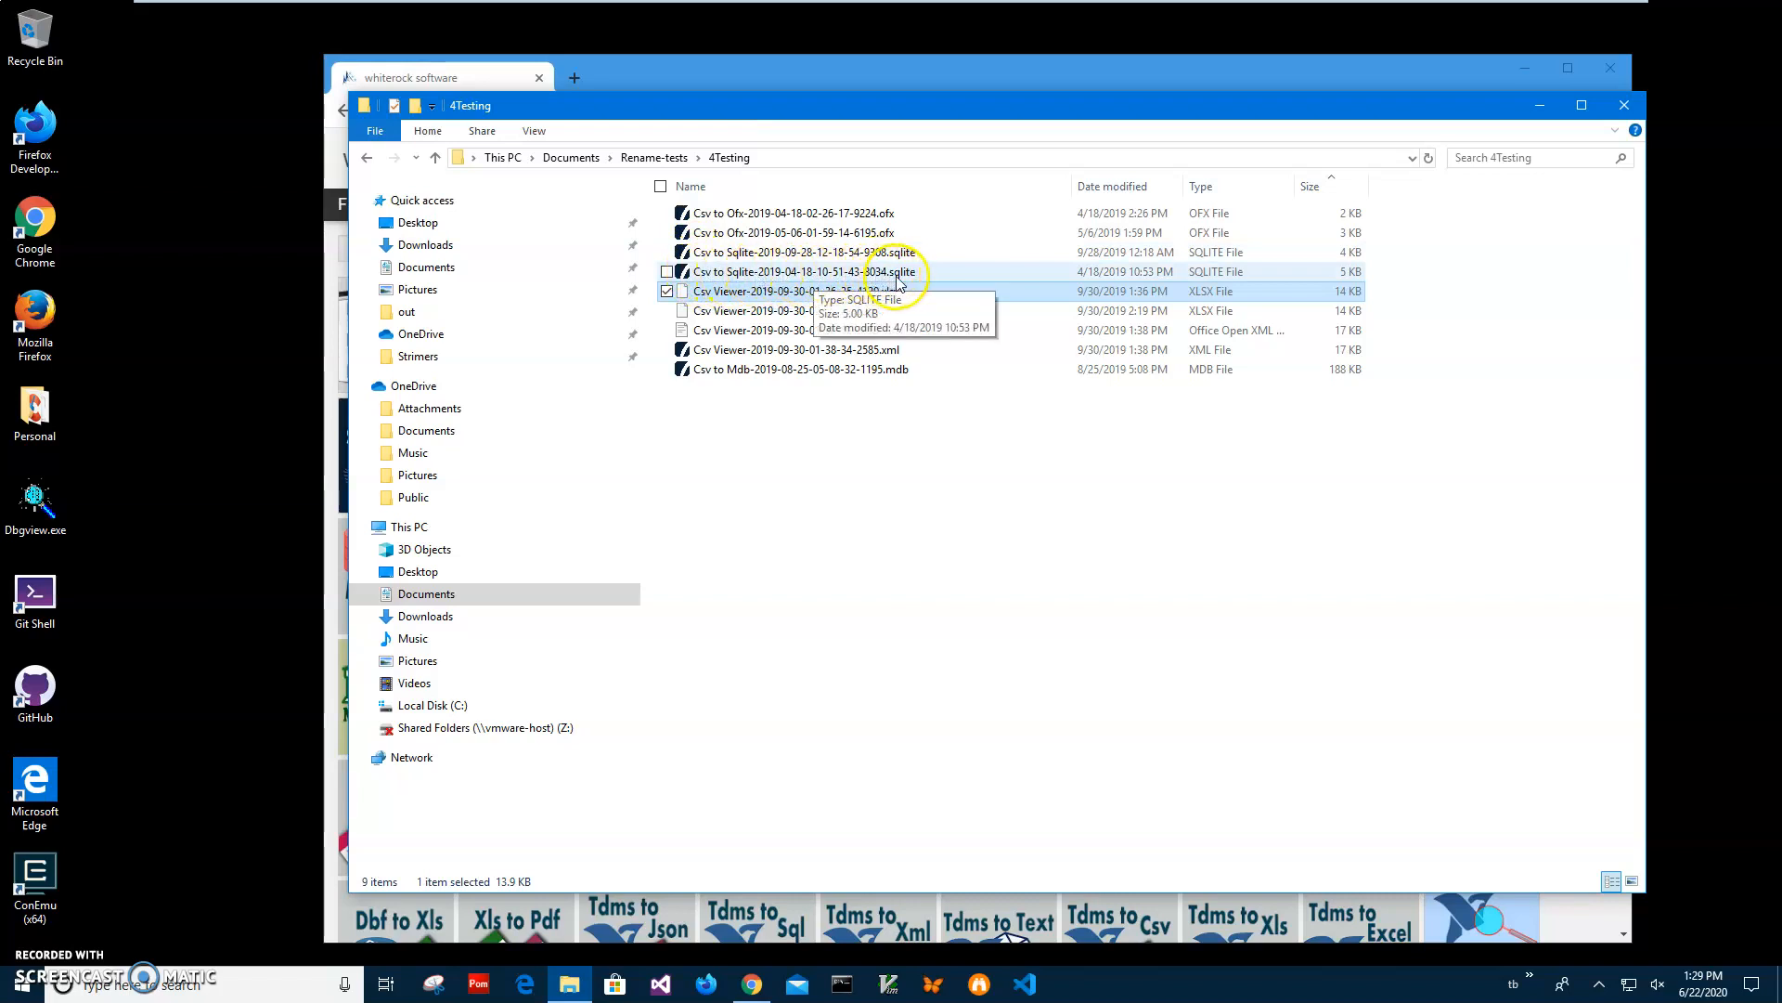
pyautogui.click(863, 311)
pyautogui.click(840, 331)
pyautogui.click(837, 349)
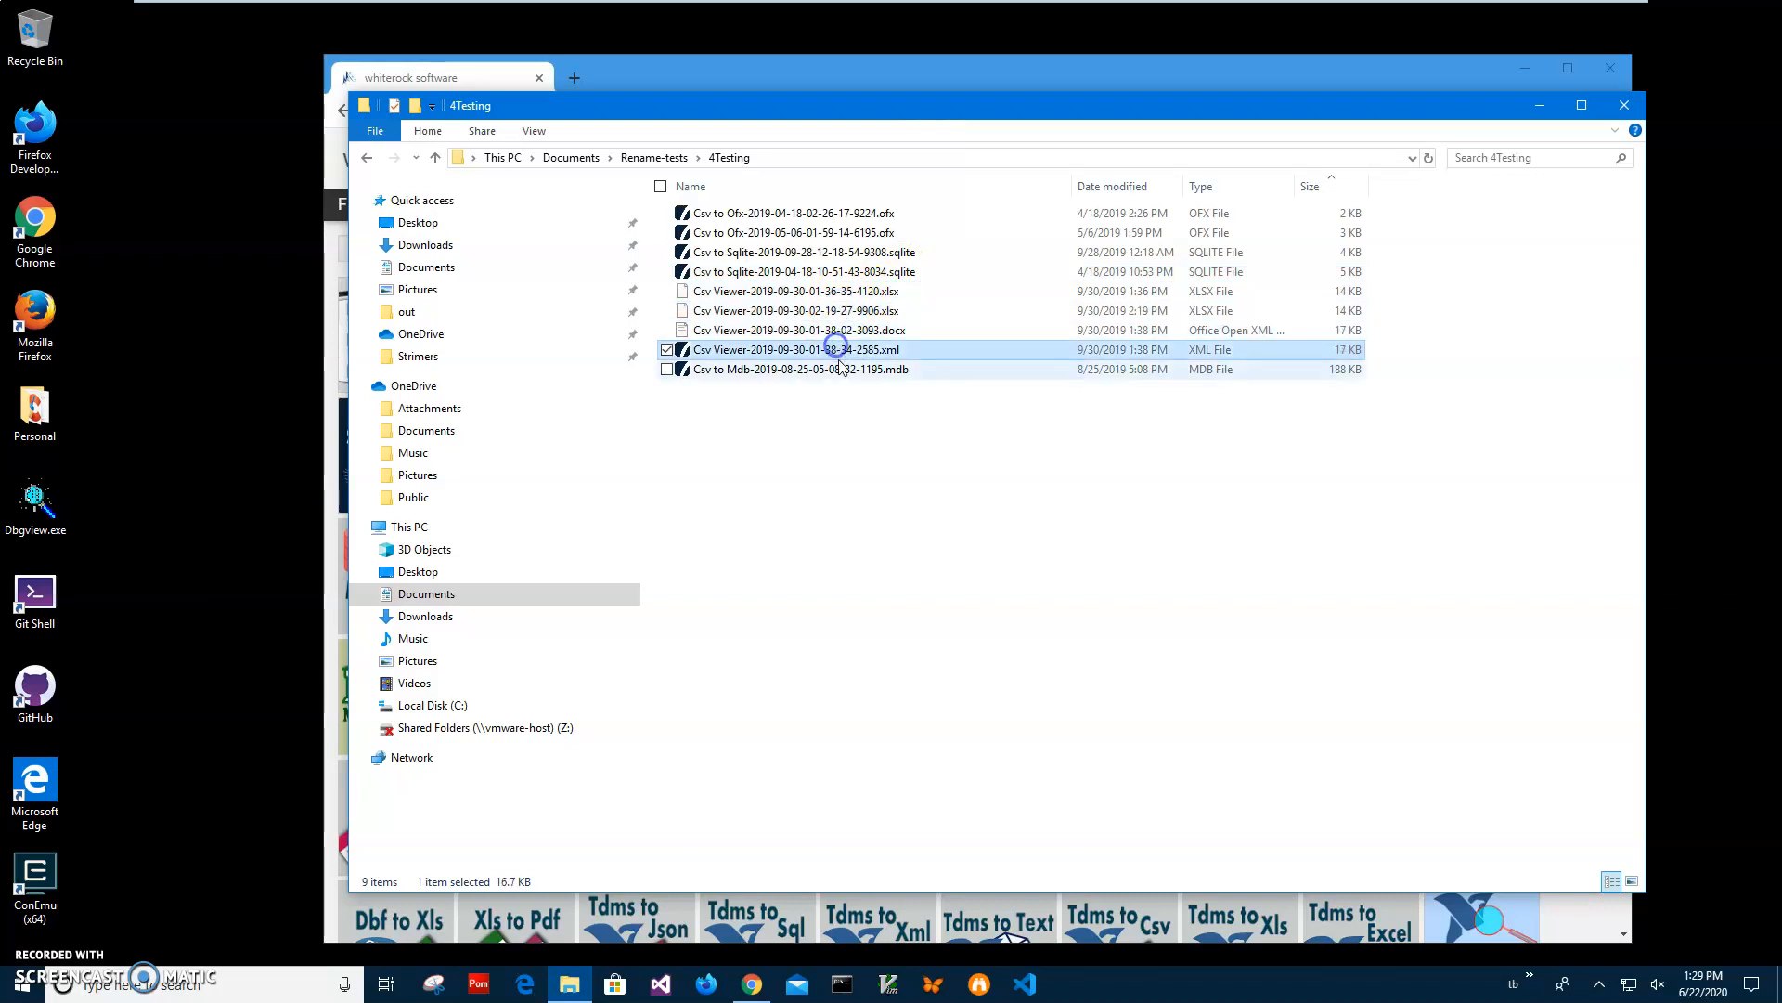
pyautogui.click(817, 253)
pyautogui.click(811, 232)
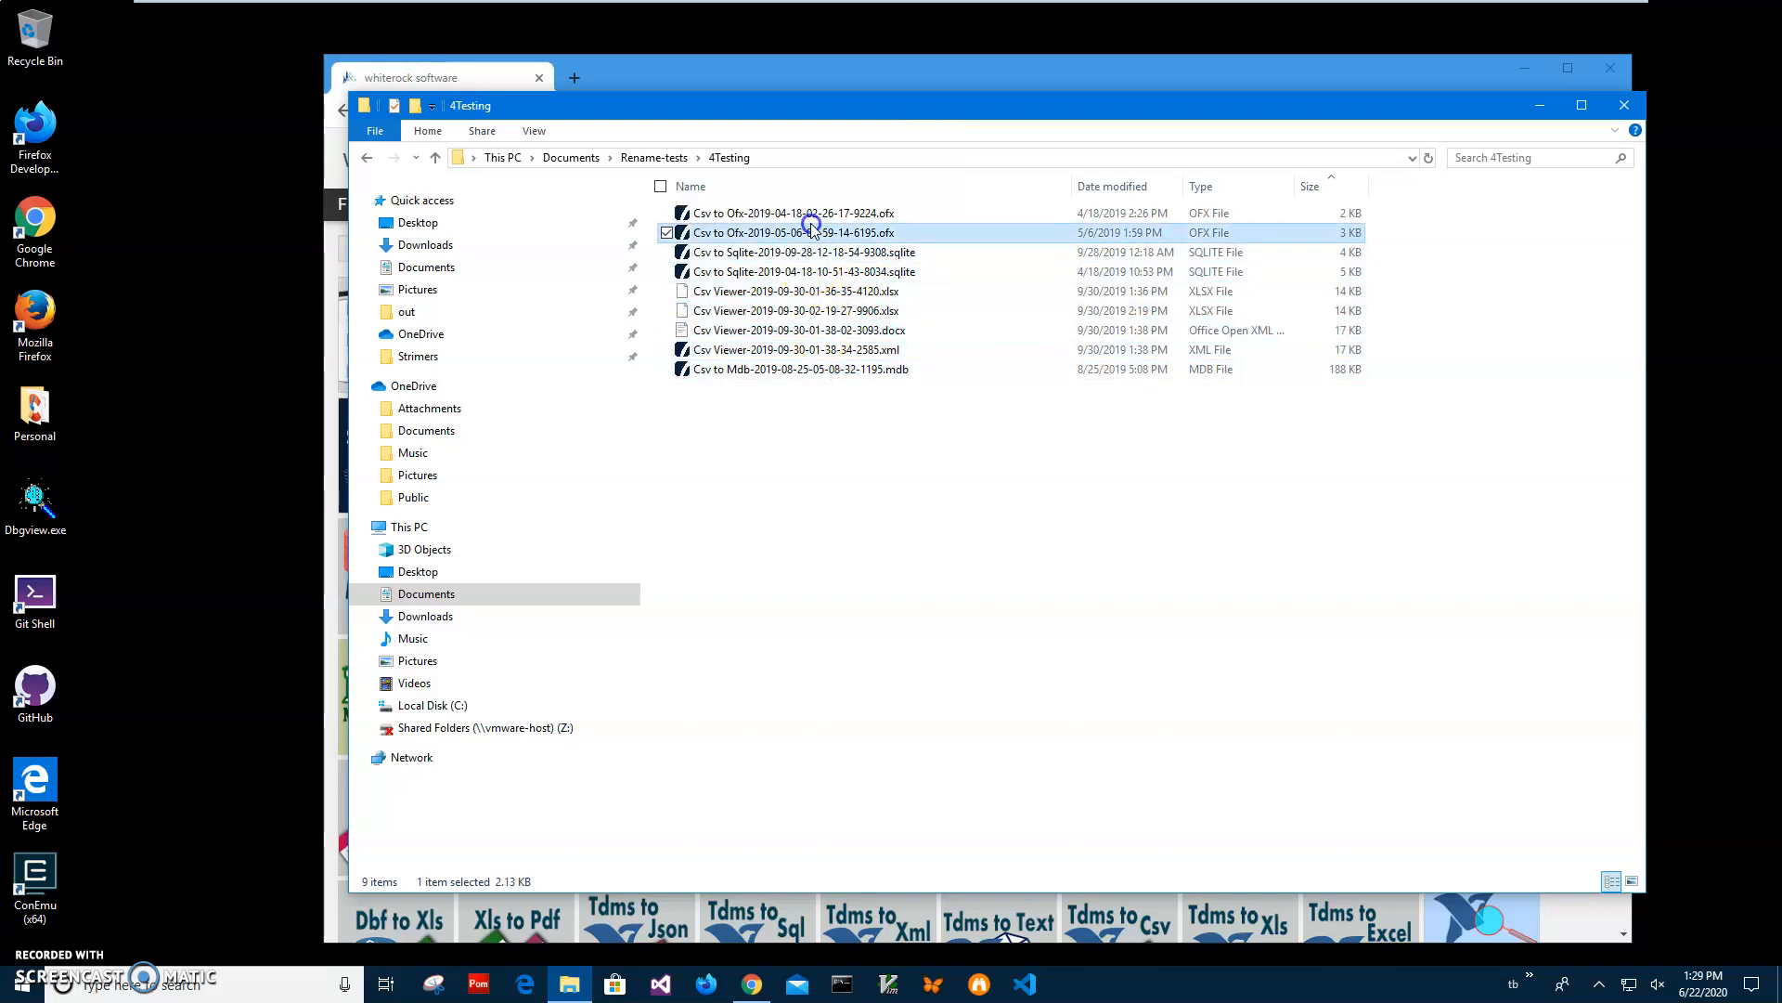
pyautogui.moveTo(744, 115)
pyautogui.mouseDown()
pyautogui.moveTo(816, 118)
pyautogui.moveTo(770, 119)
pyautogui.mouseUp()
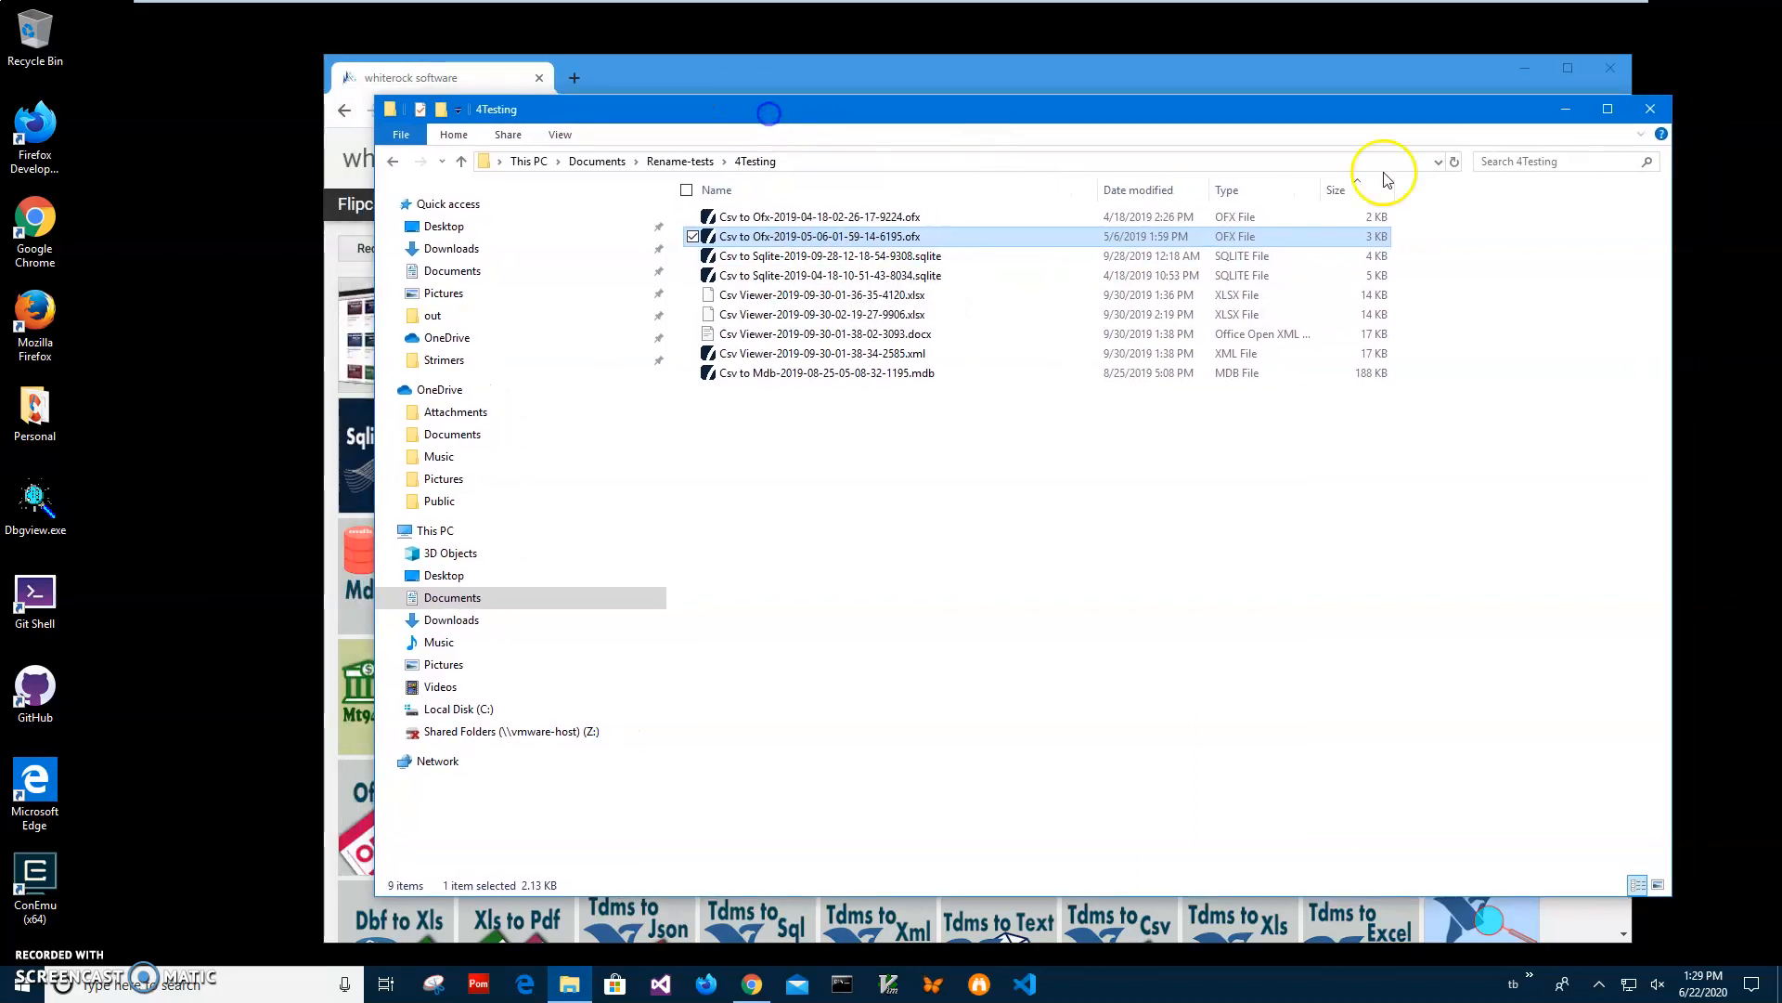
# Search the whiterock software site for "rename" and download the tool from the post about removing characters from file names
pyautogui.click(1562, 111)
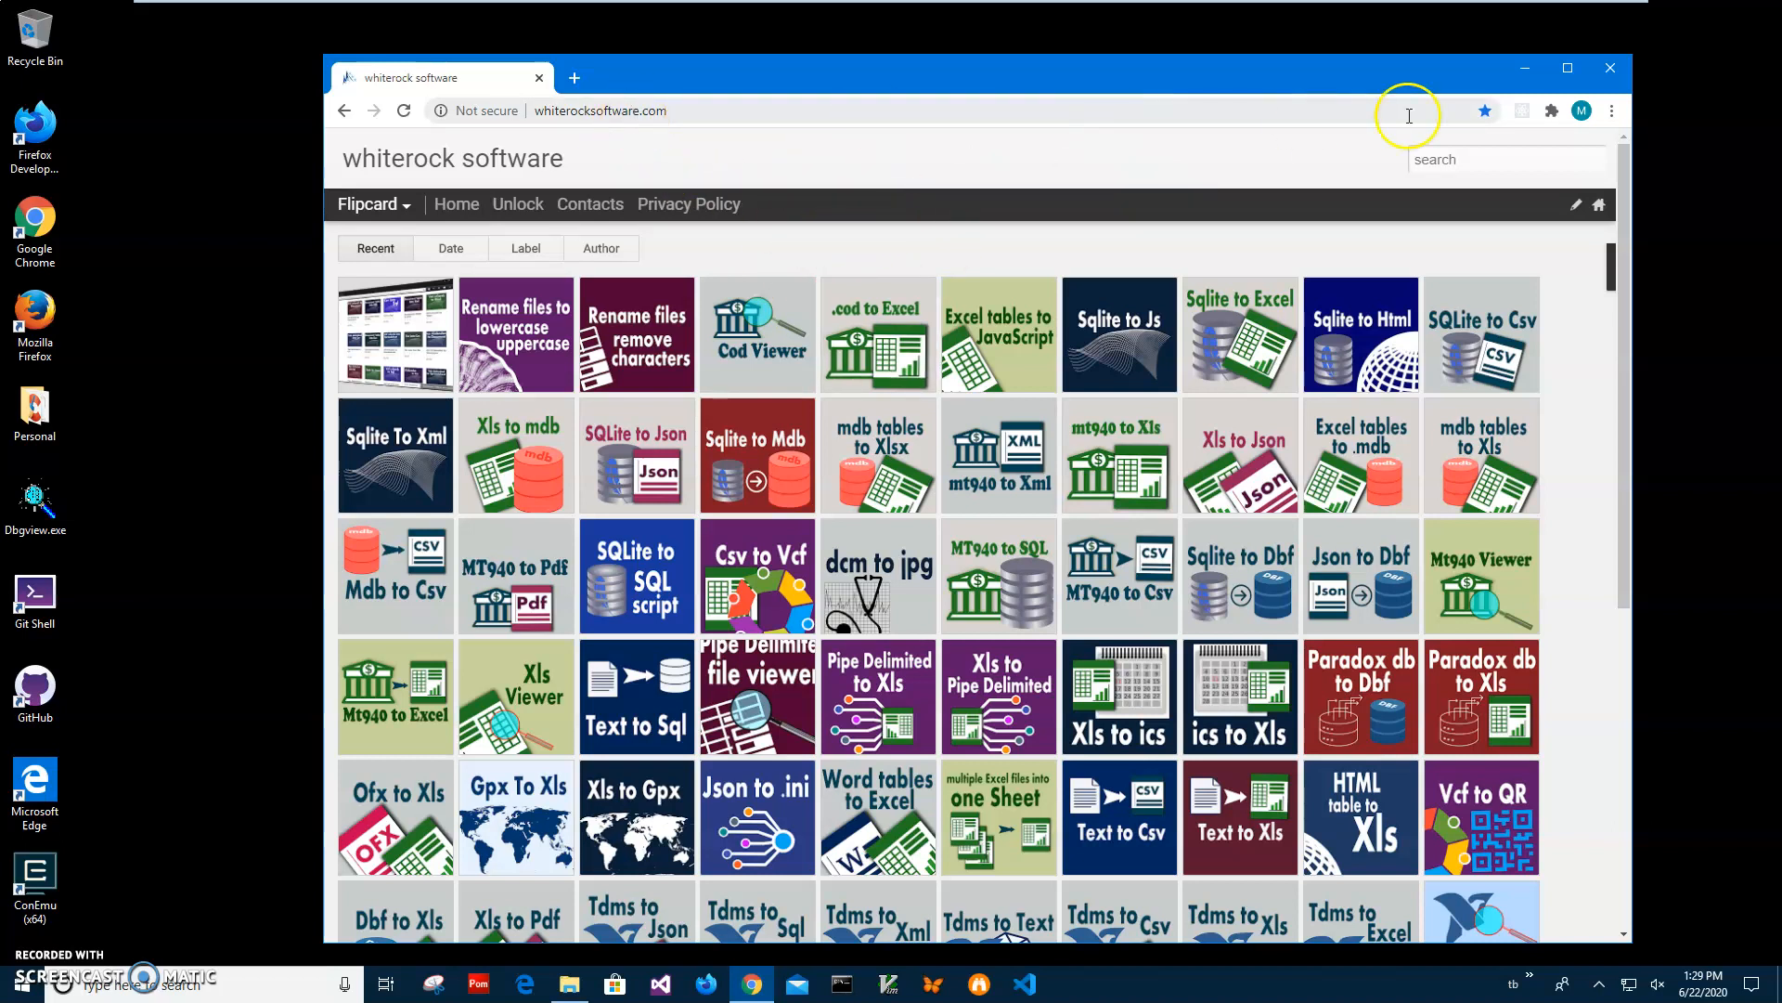
pyautogui.click(1453, 160)
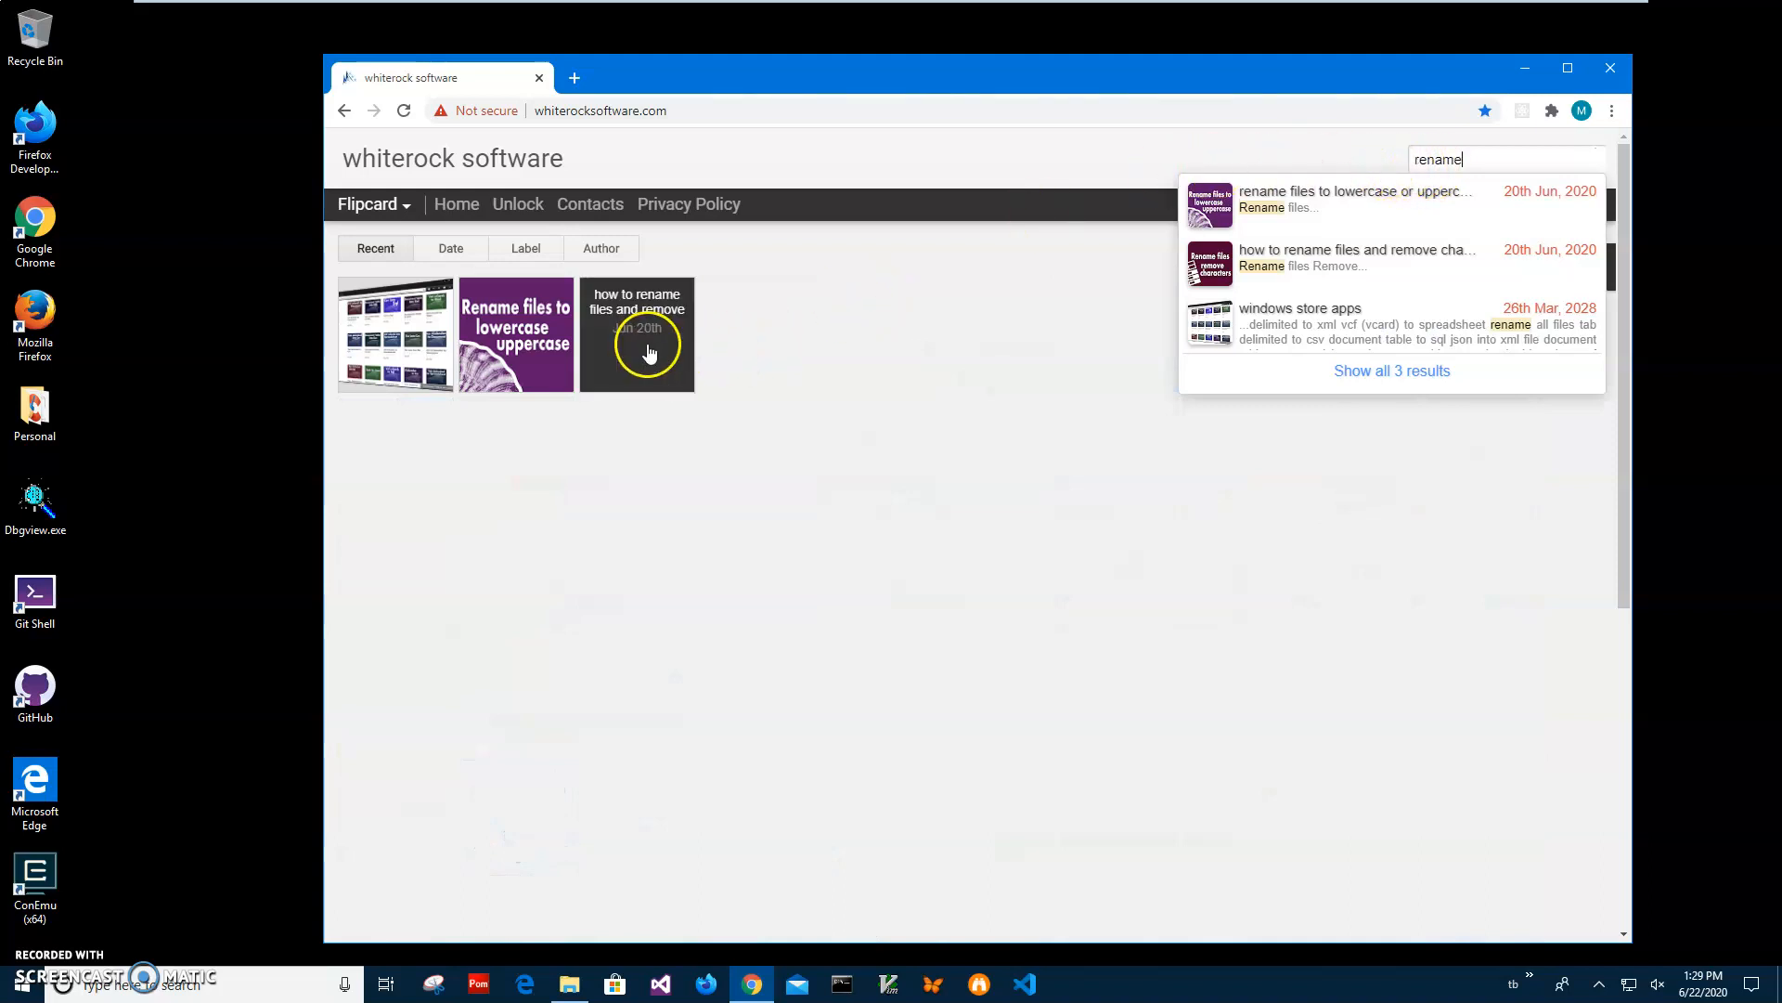
pyautogui.click(648, 346)
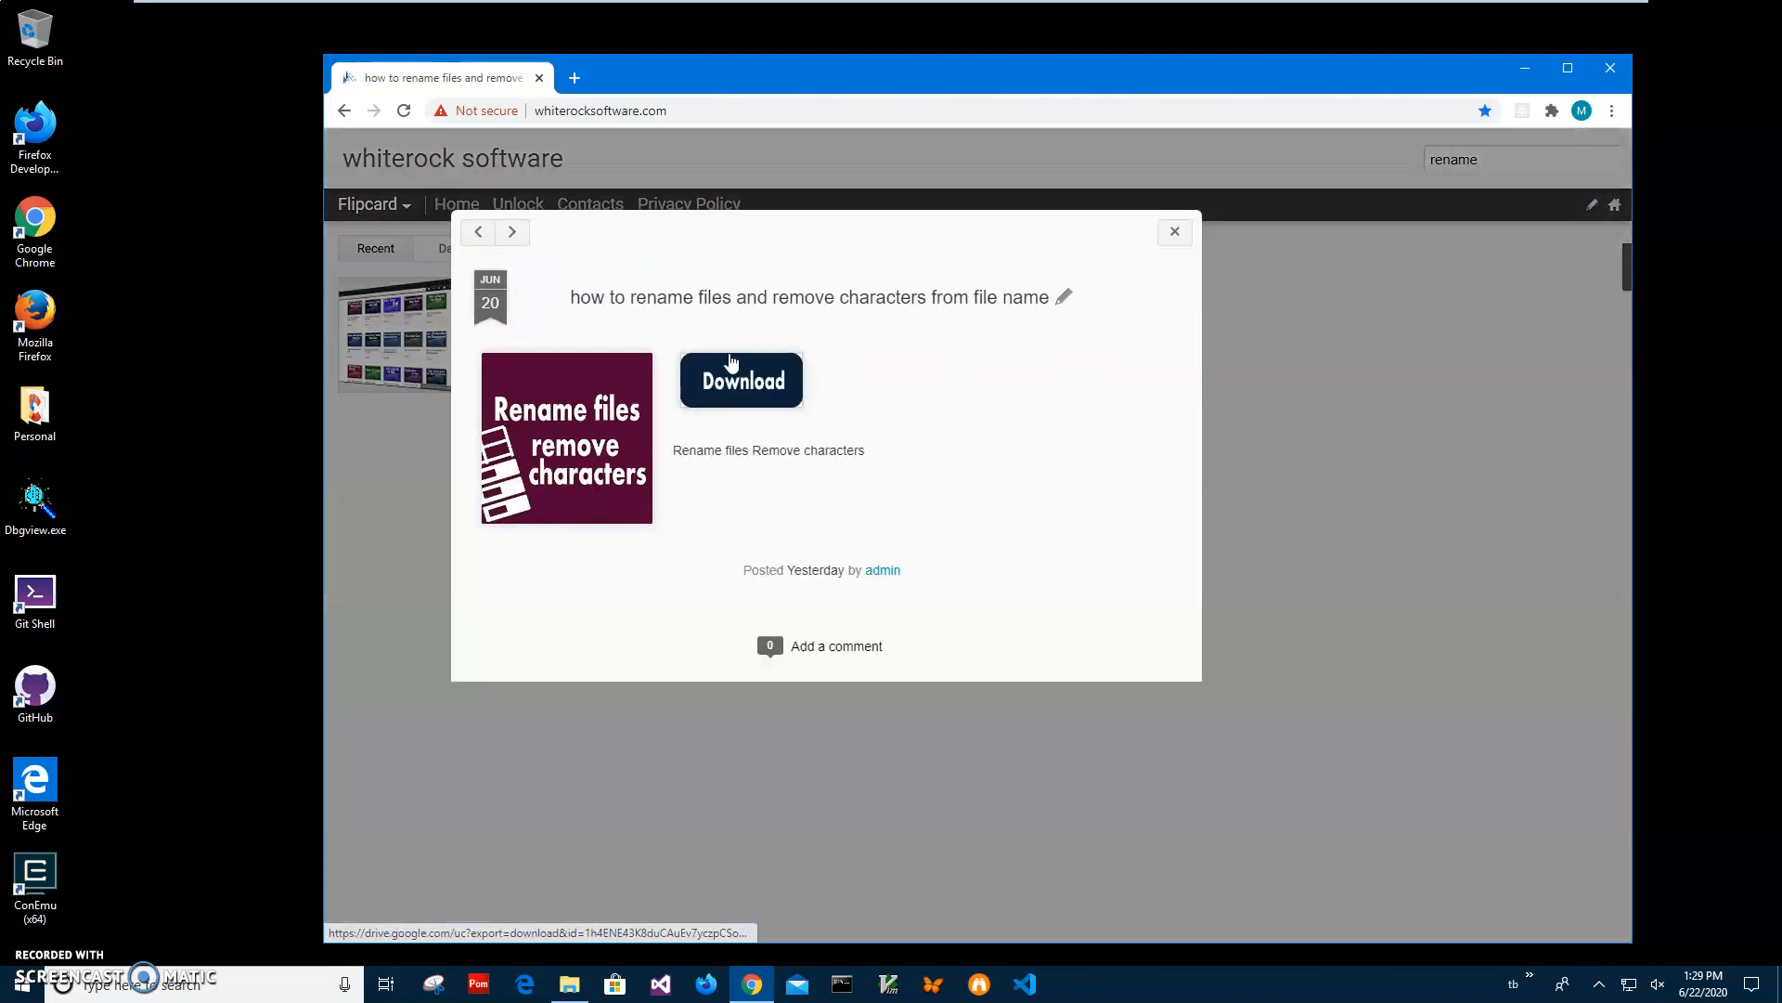
pyautogui.click(909, 336)
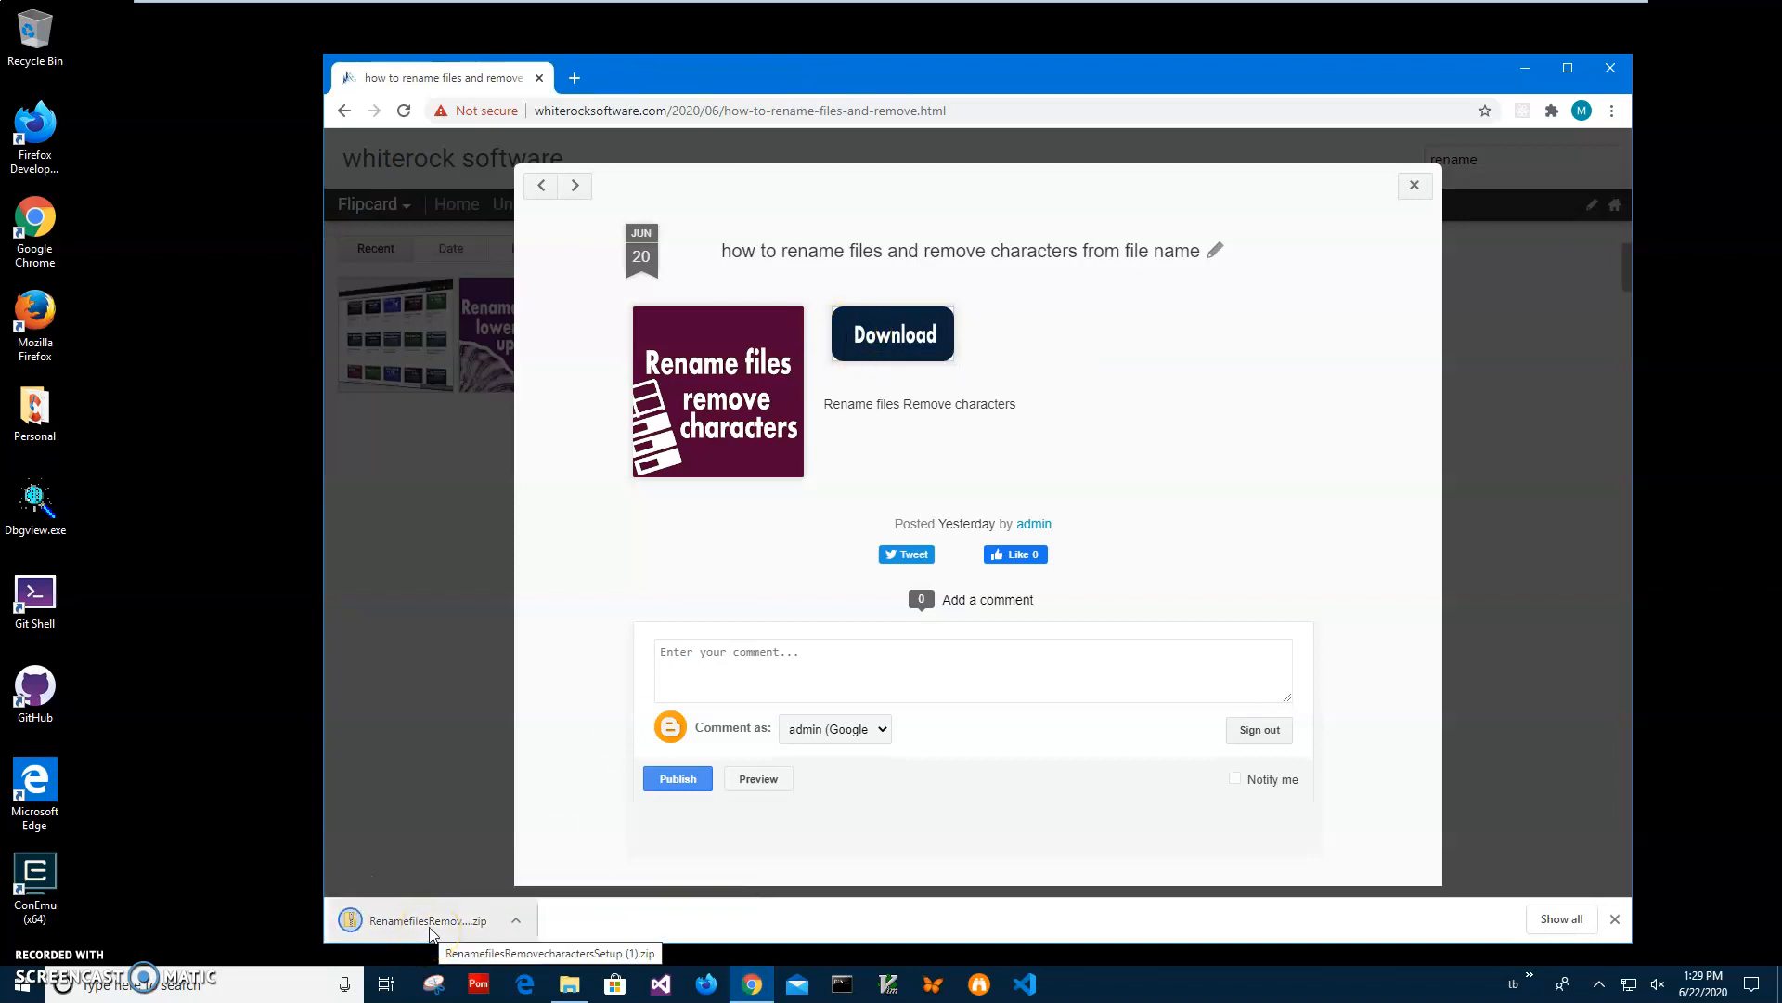
# Open the downloaded RenamefilesRemovecharactersSetup (1).zip and run its installer package, allowing it through the SmartScreen protection
pyautogui.click(429, 928)
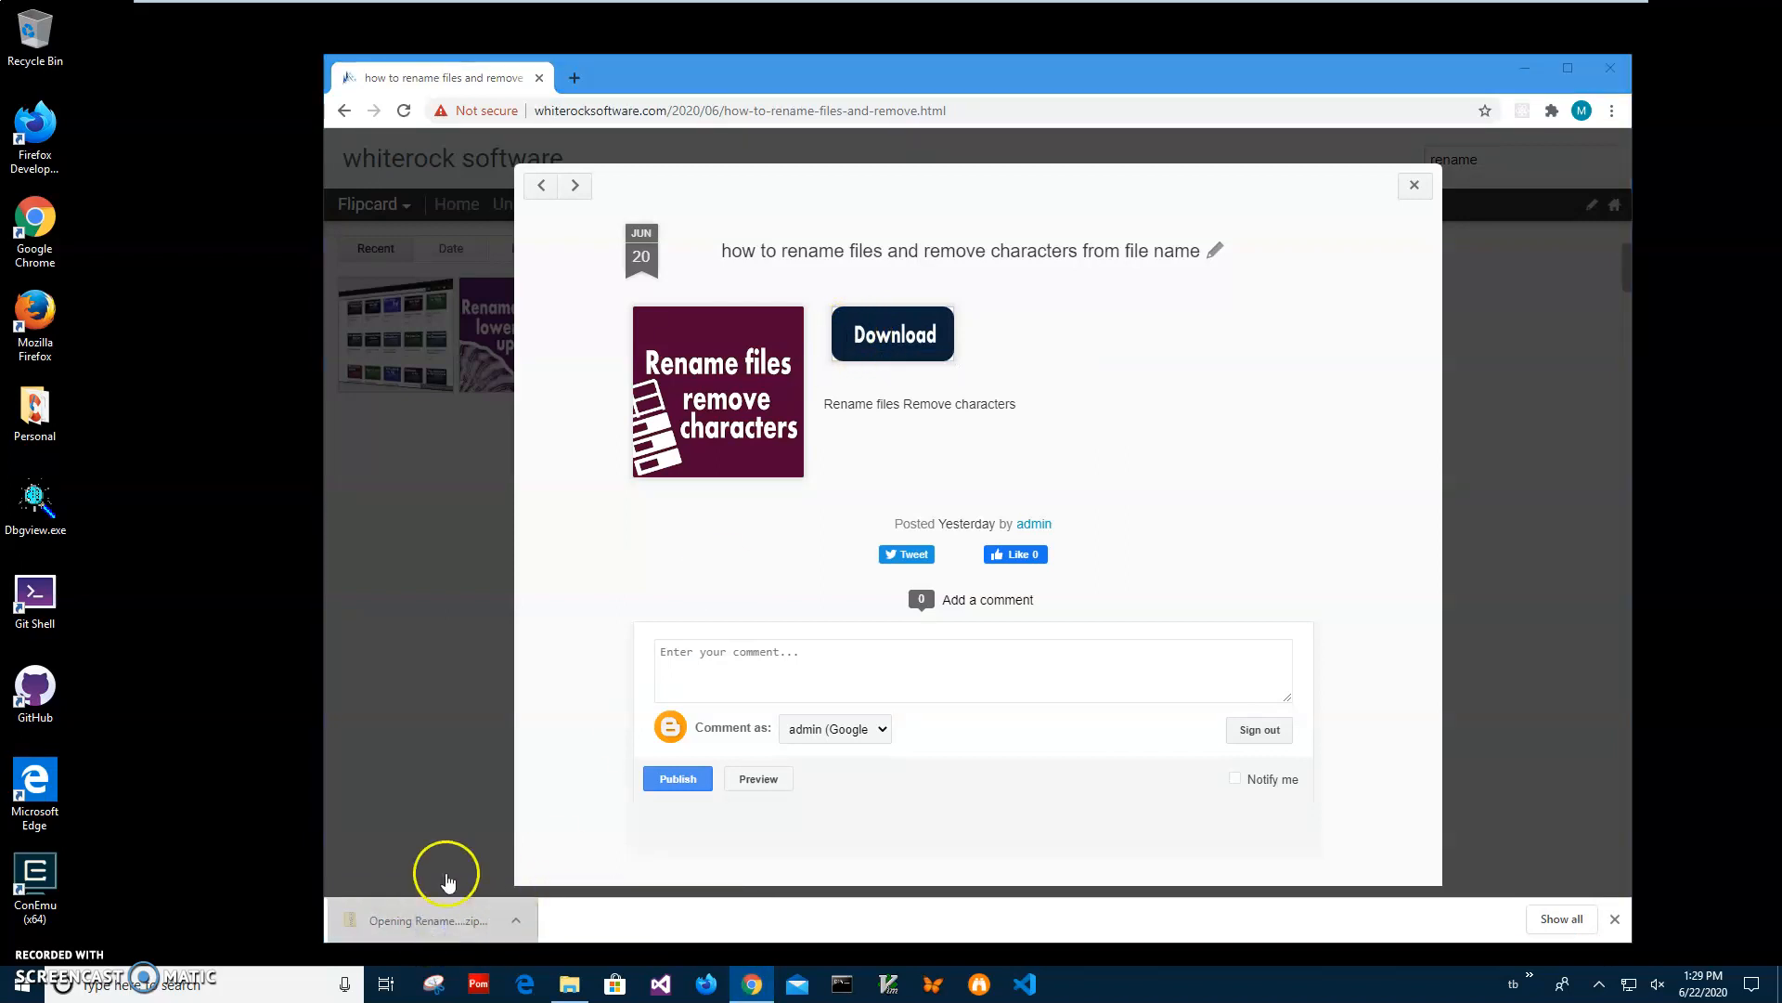
pyautogui.click(773, 243)
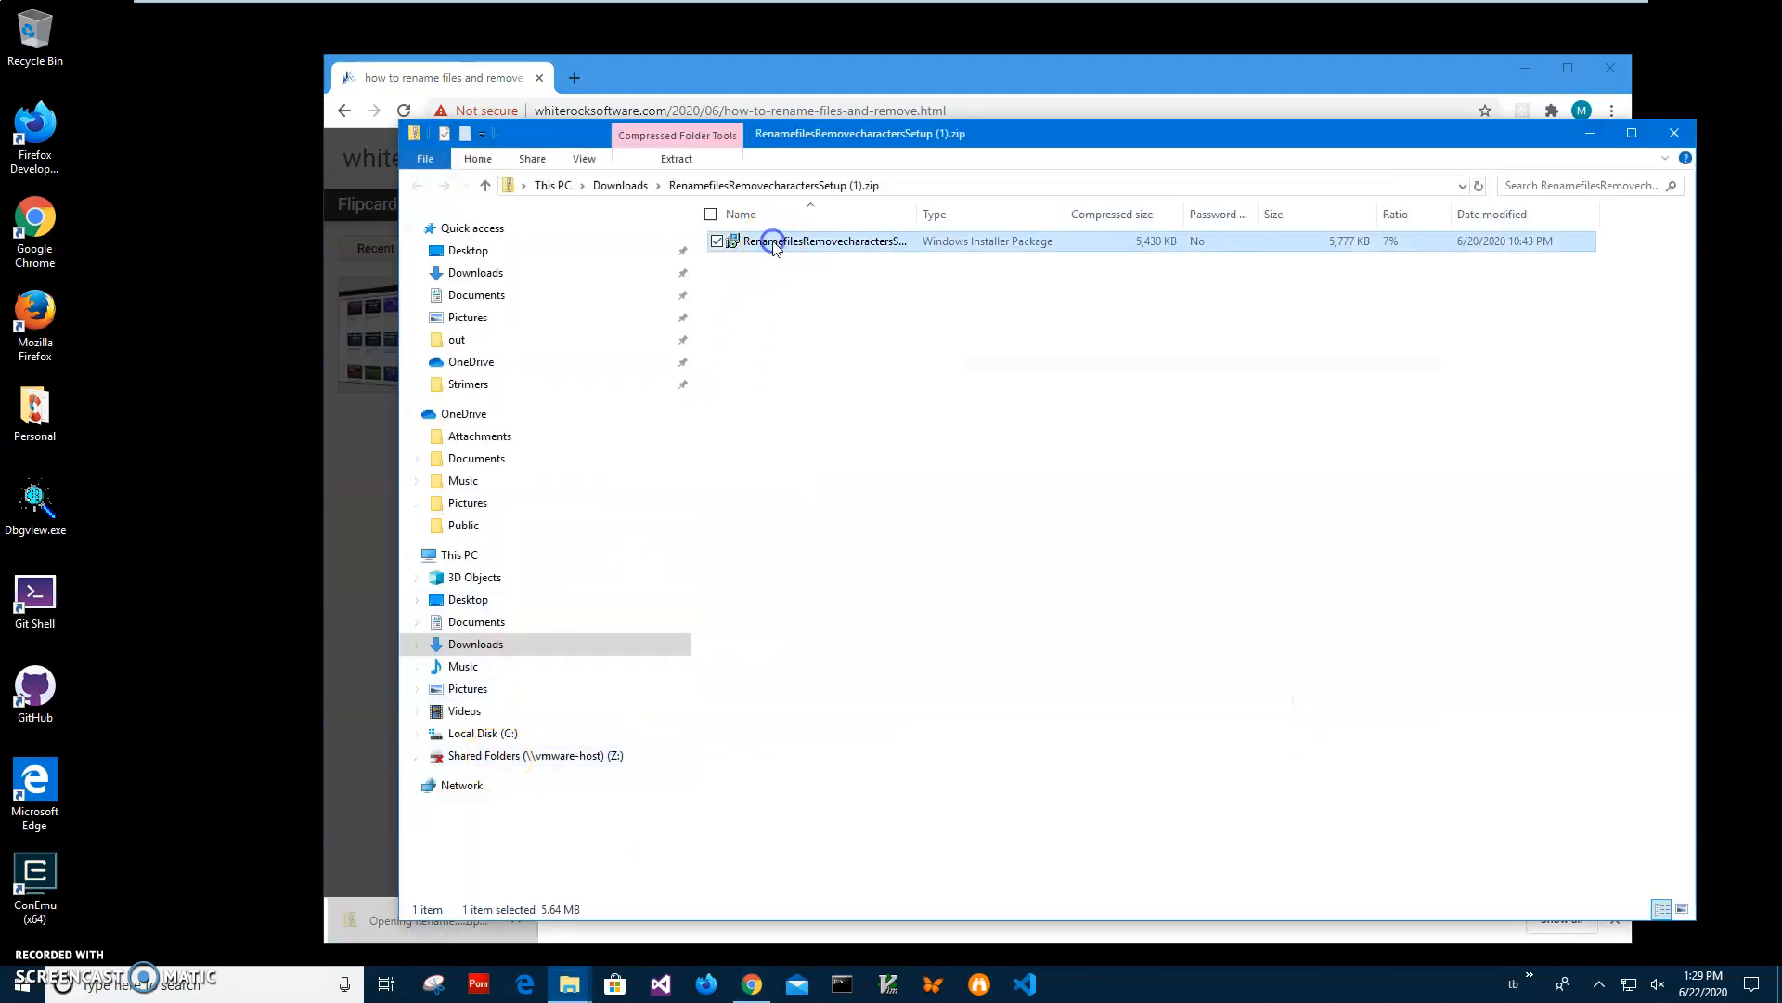
pyautogui.doubleClick(780, 245)
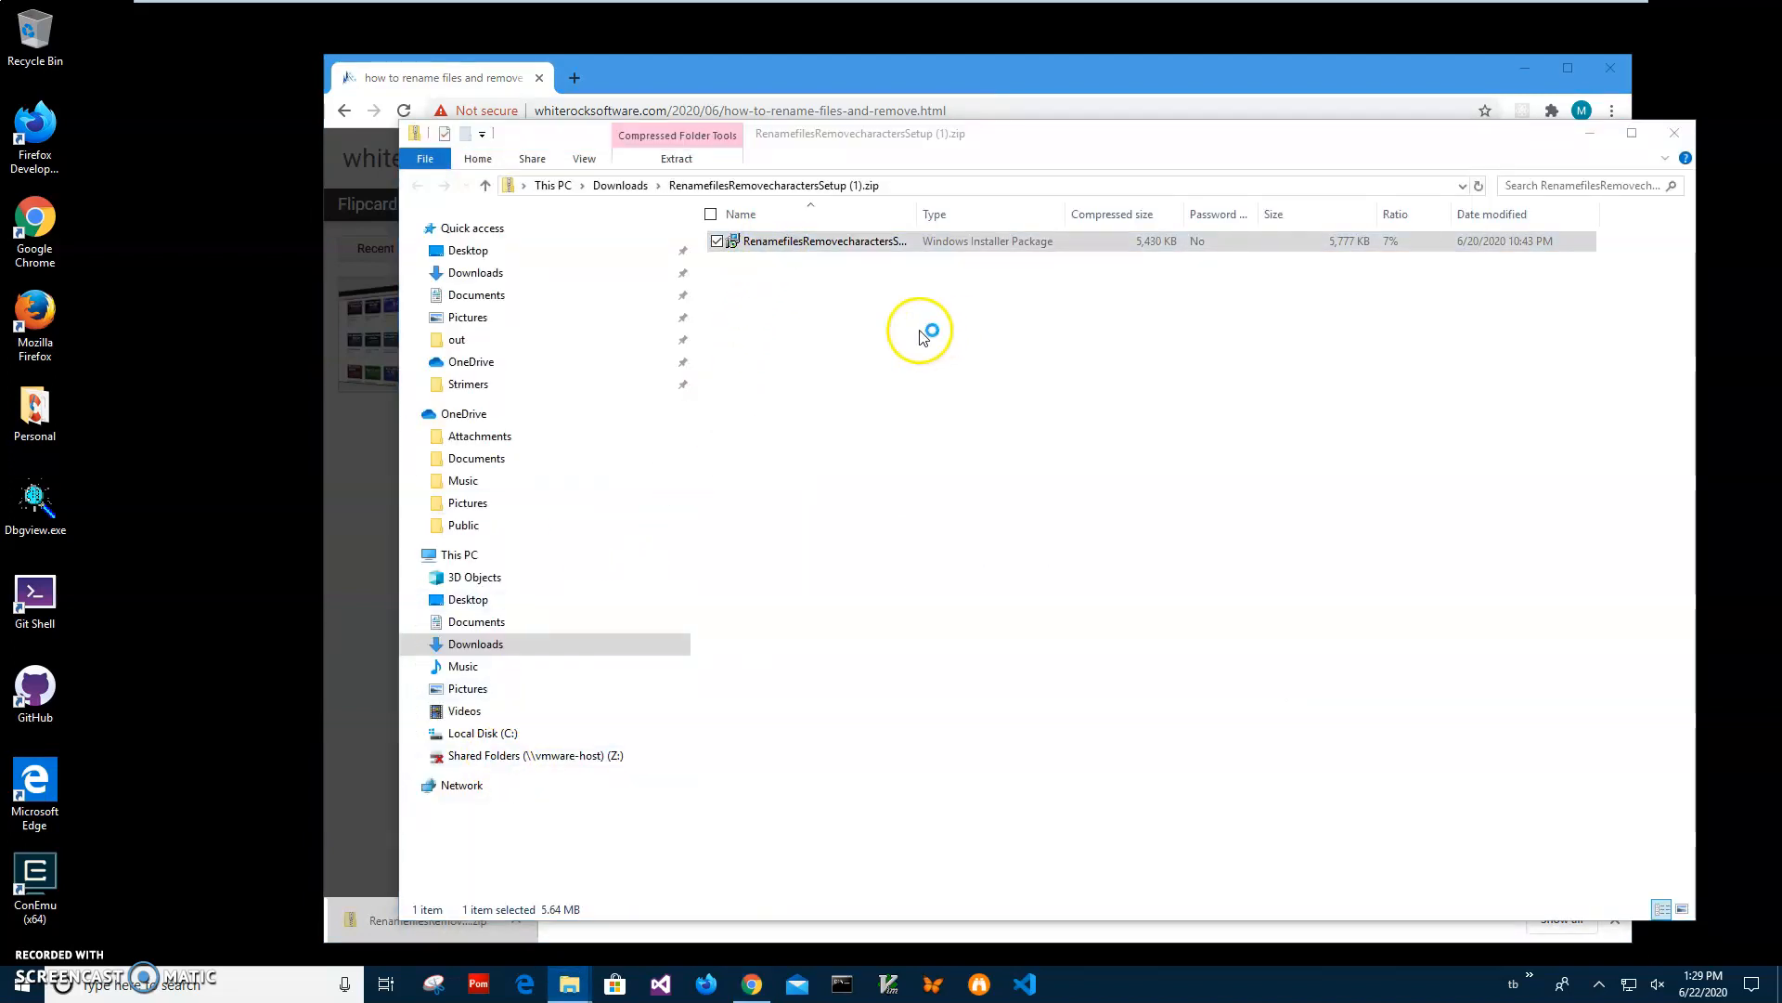
pyautogui.click(757, 376)
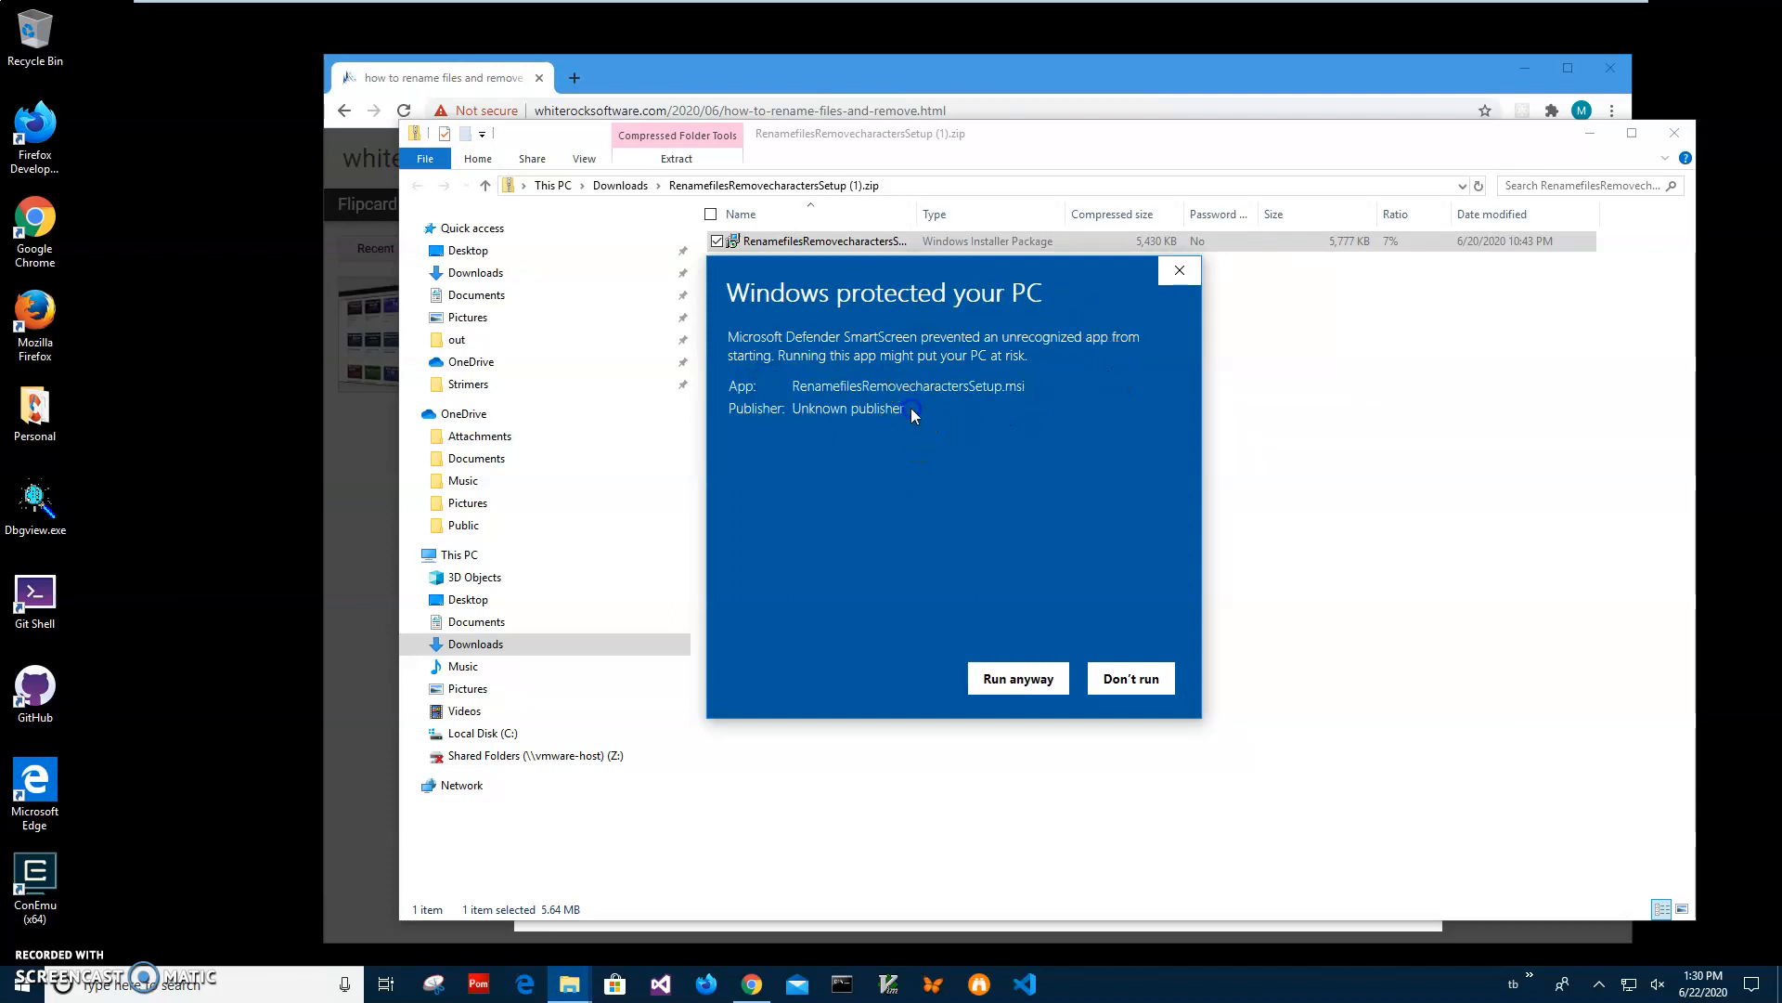
pyautogui.moveTo(905, 409); pyautogui.dragTo(696, 409)
pyautogui.click(1008, 679)
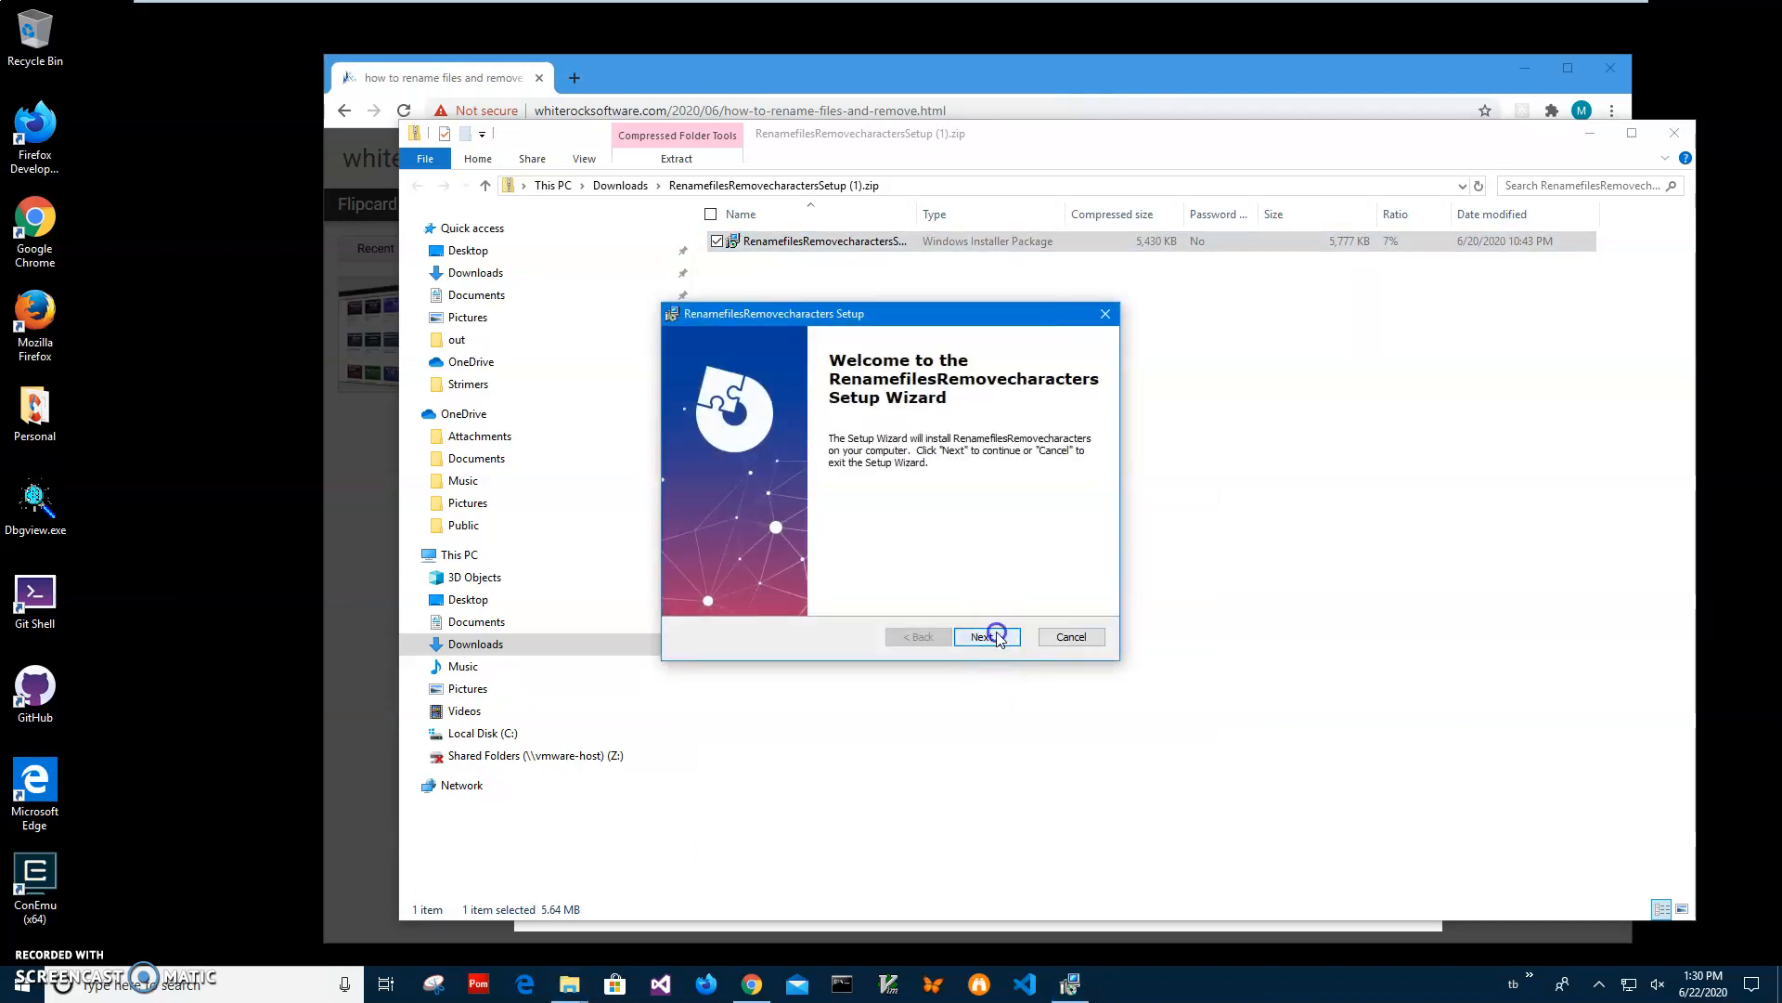
# Install RenamefilesRemovecharacters with the setup wizard's default settings and finish the wizard
pyautogui.click(996, 639)
pyautogui.click(997, 640)
pyautogui.click(996, 639)
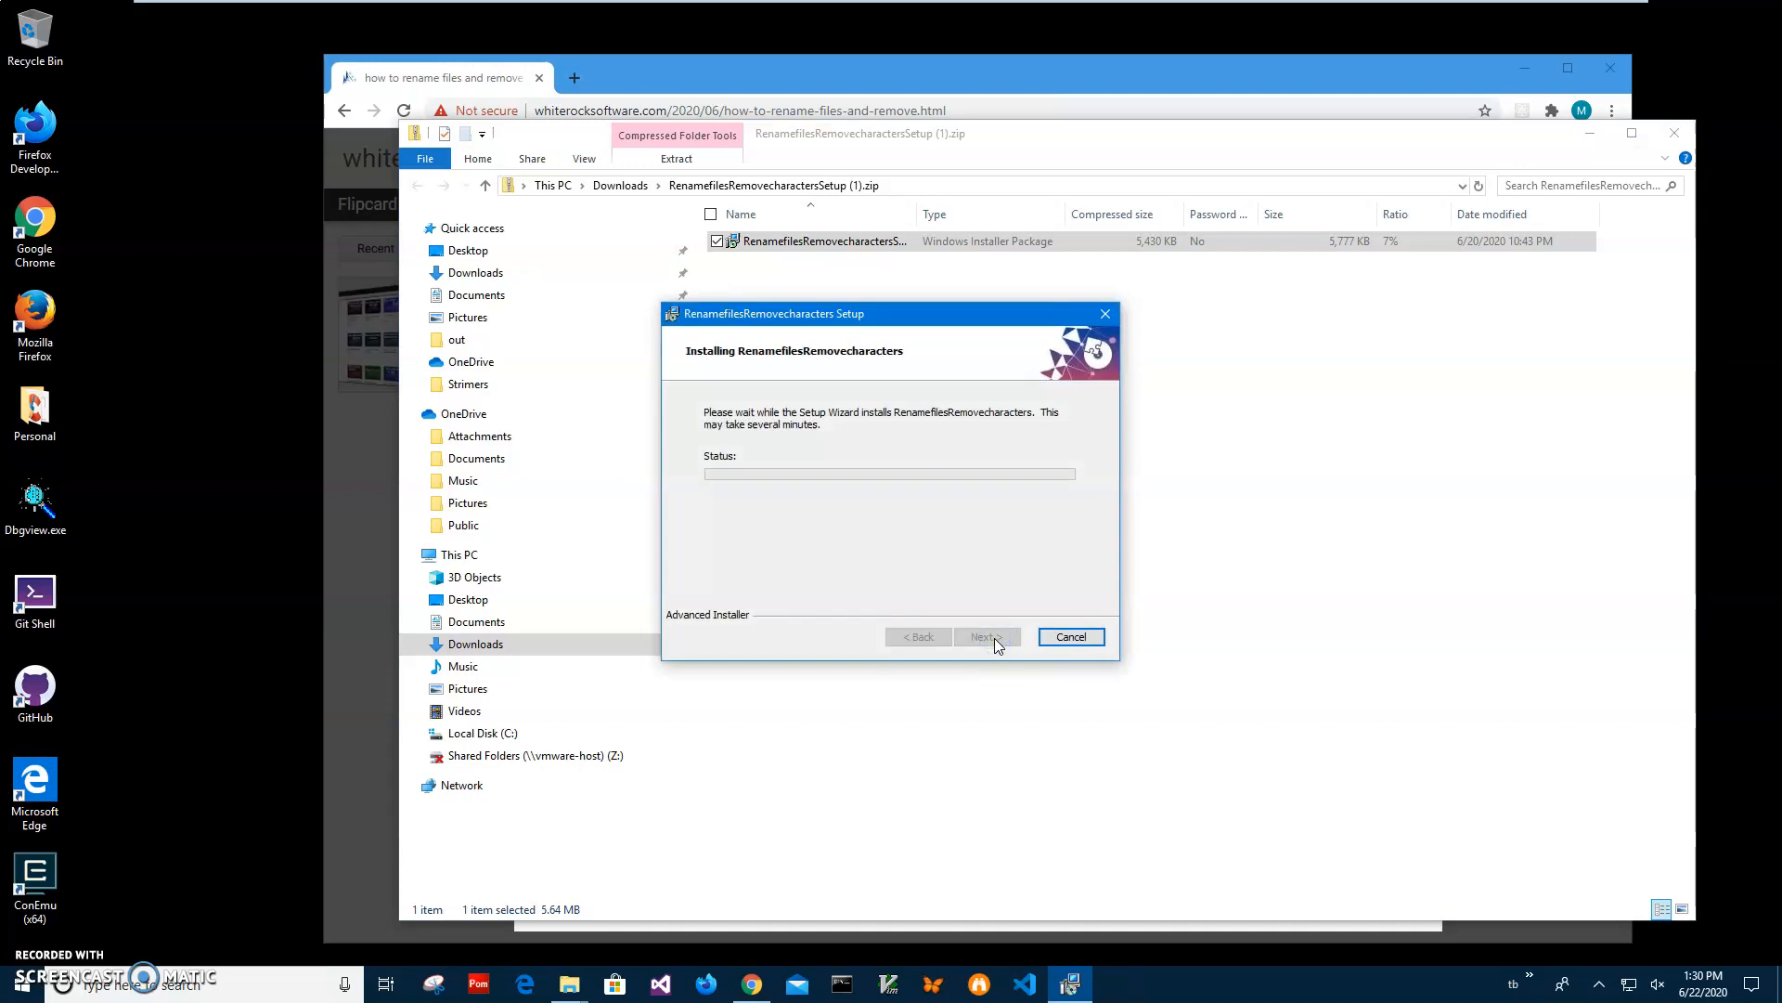
pyautogui.click(856, 646)
pyautogui.click(994, 638)
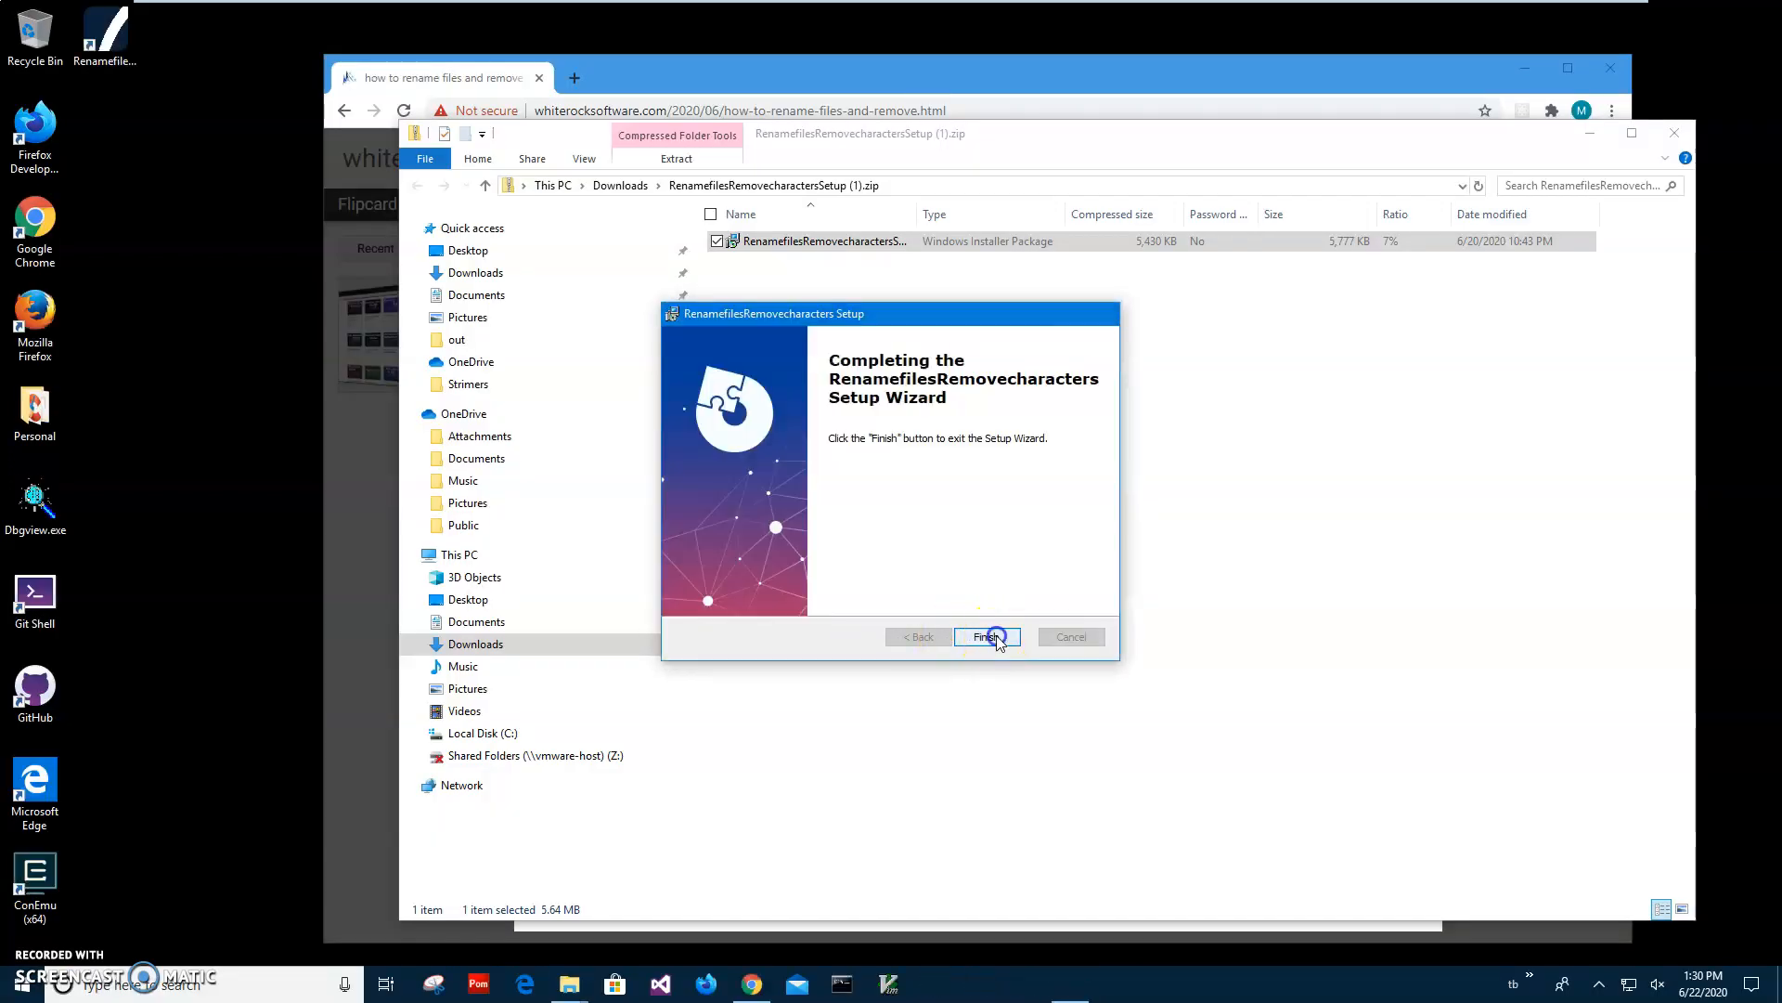
# Close the archive folder and browser windows and launch RenamefilesRemovecharacters from the desktop
pyautogui.click(112, 64)
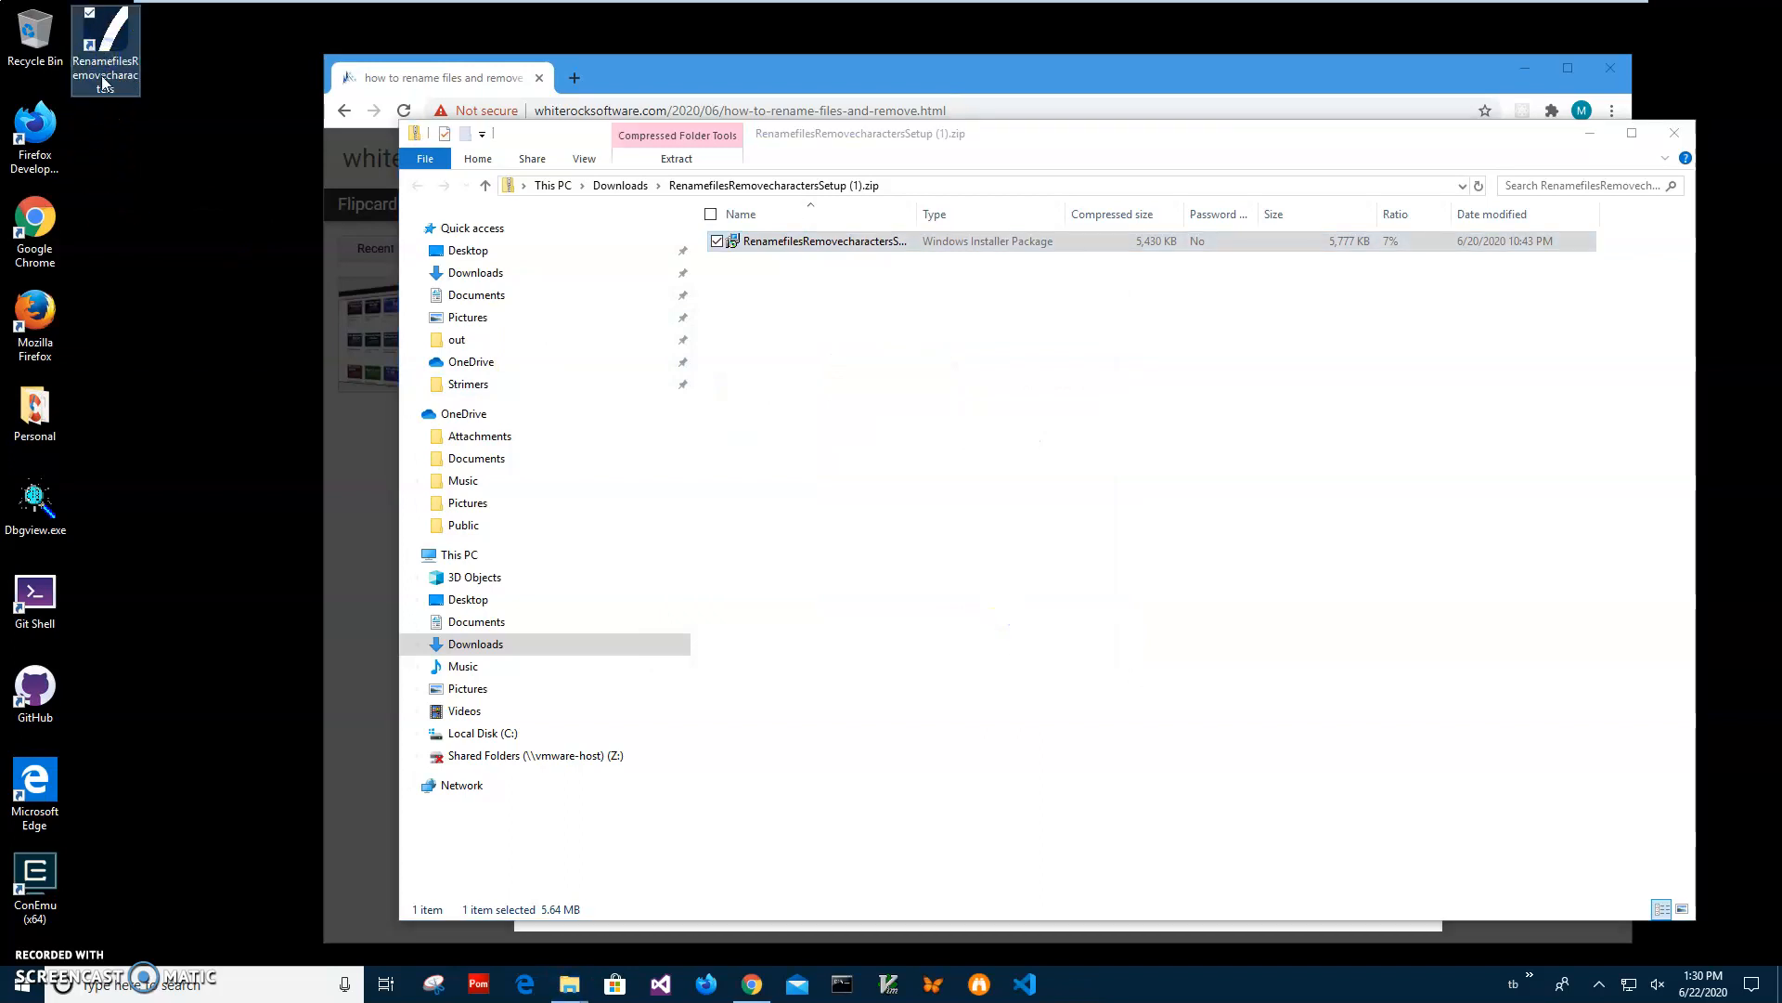
pyautogui.doubleClick(96, 74)
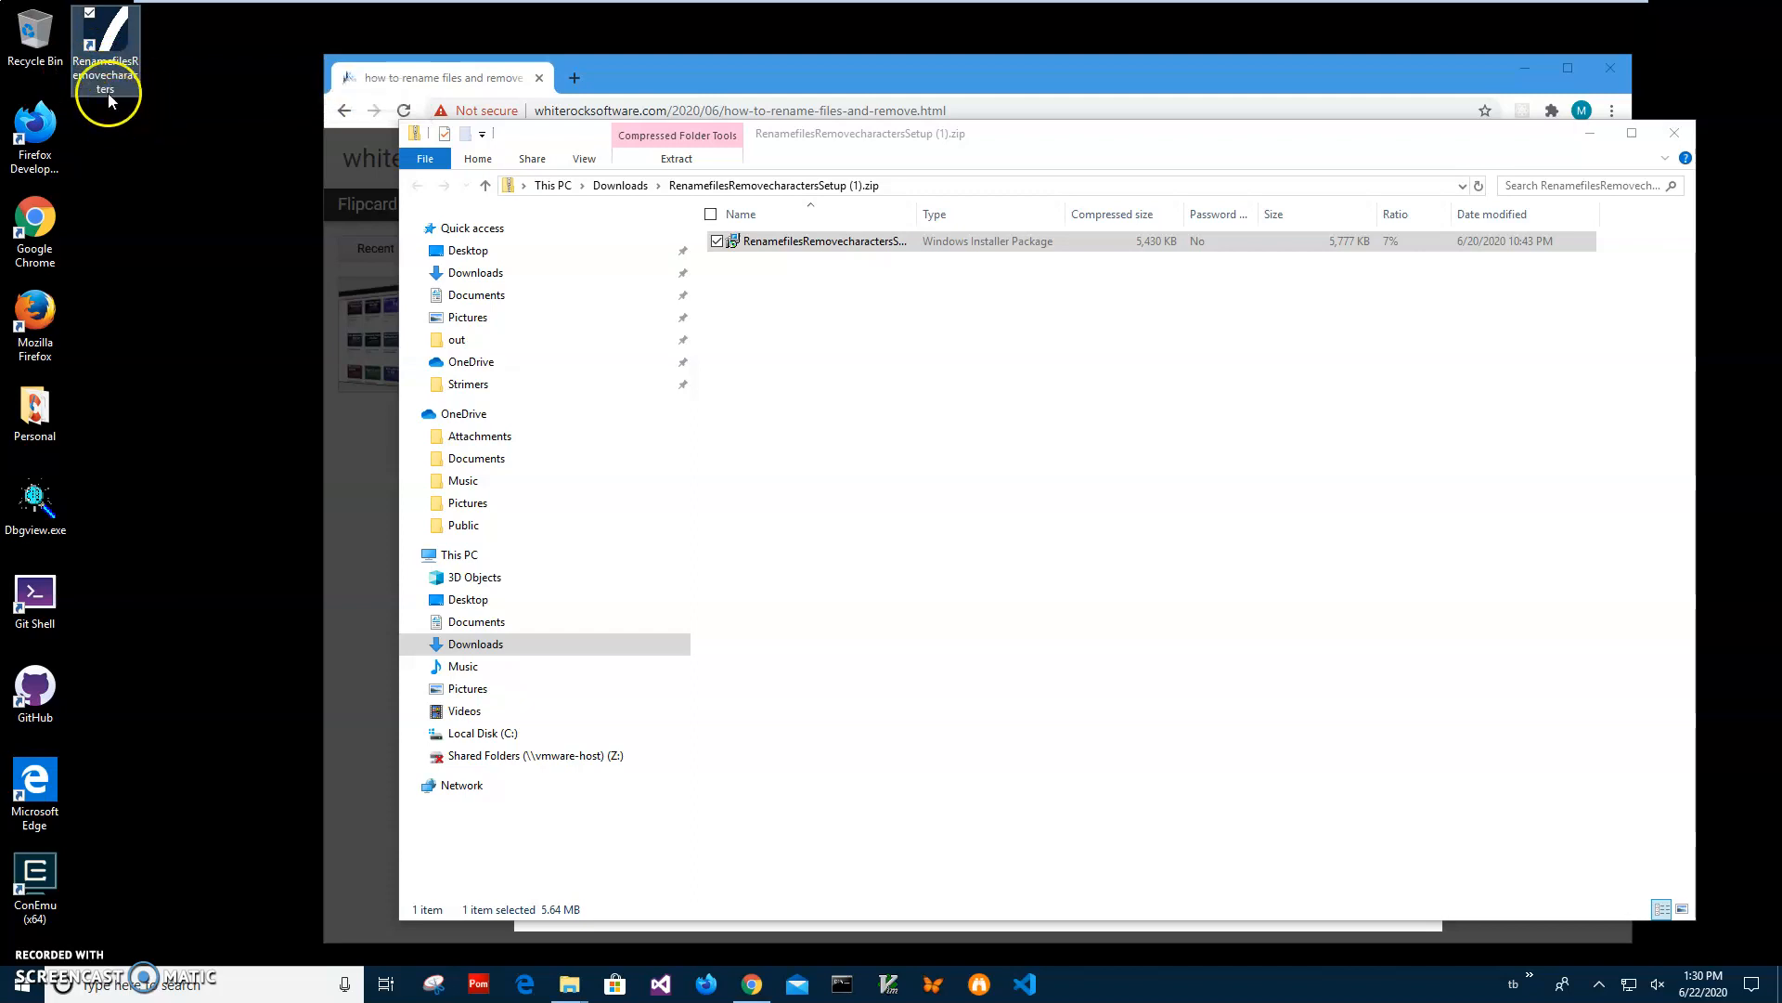
pyautogui.click(1673, 135)
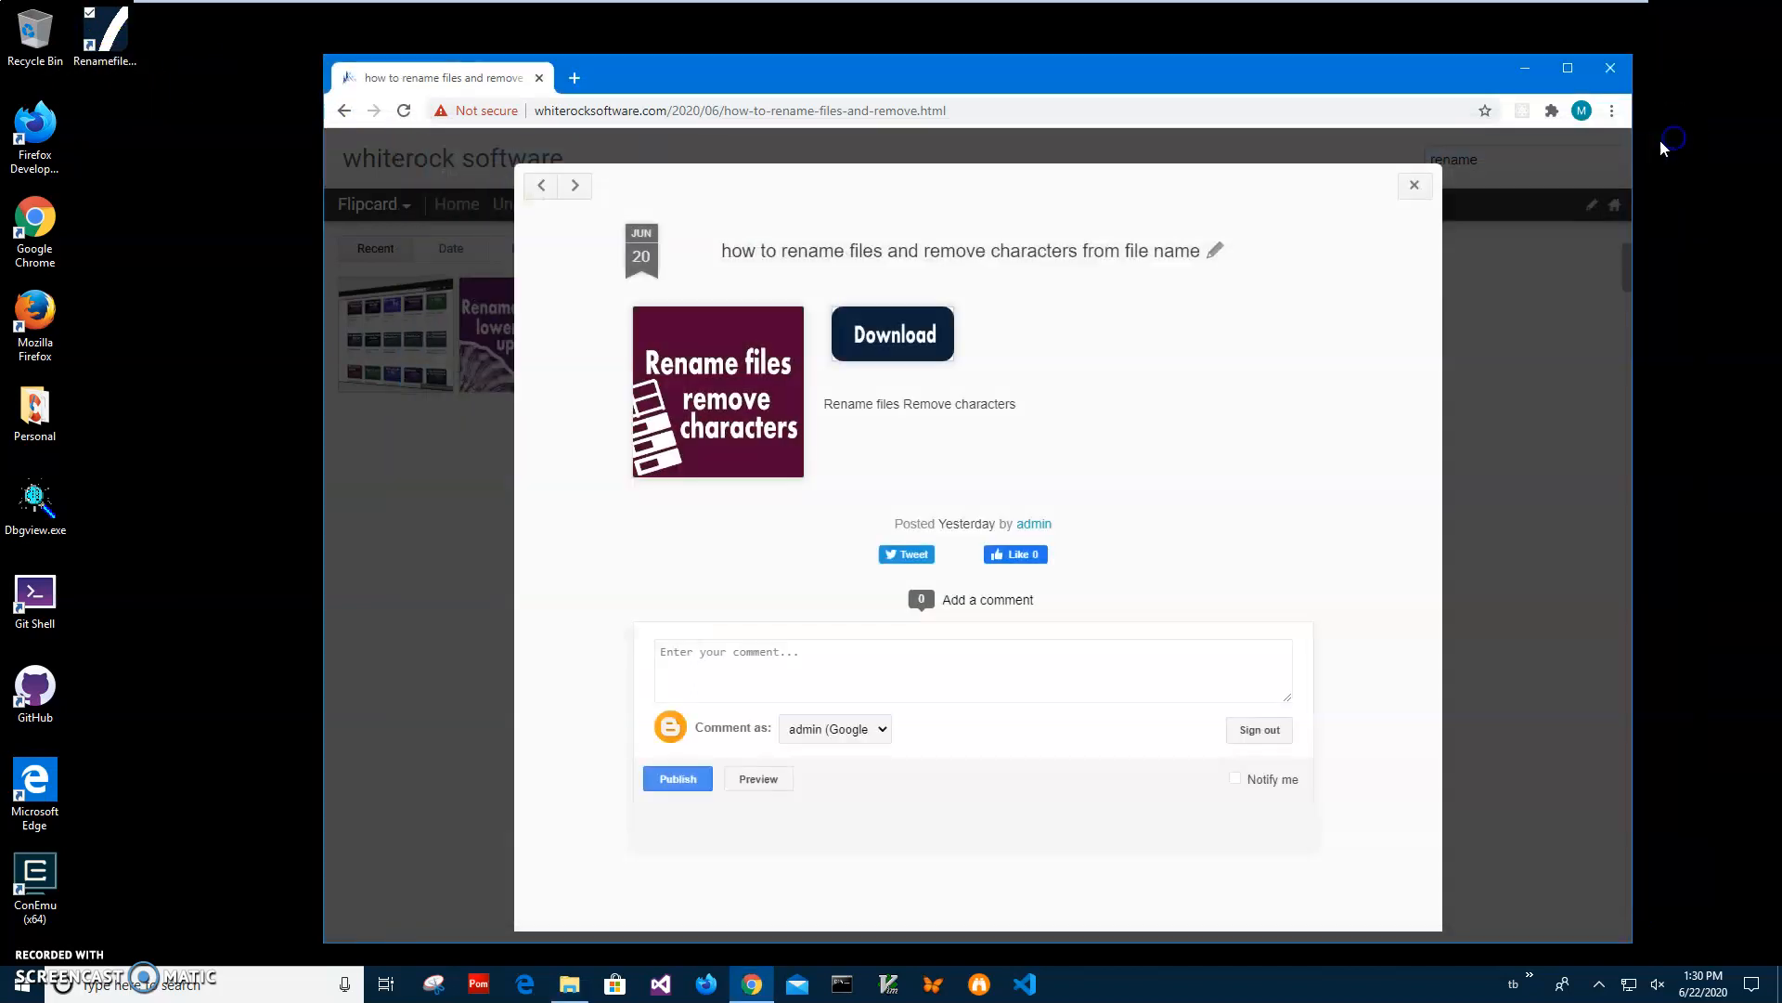
pyautogui.click(1610, 70)
pyautogui.doubleClick(105, 37)
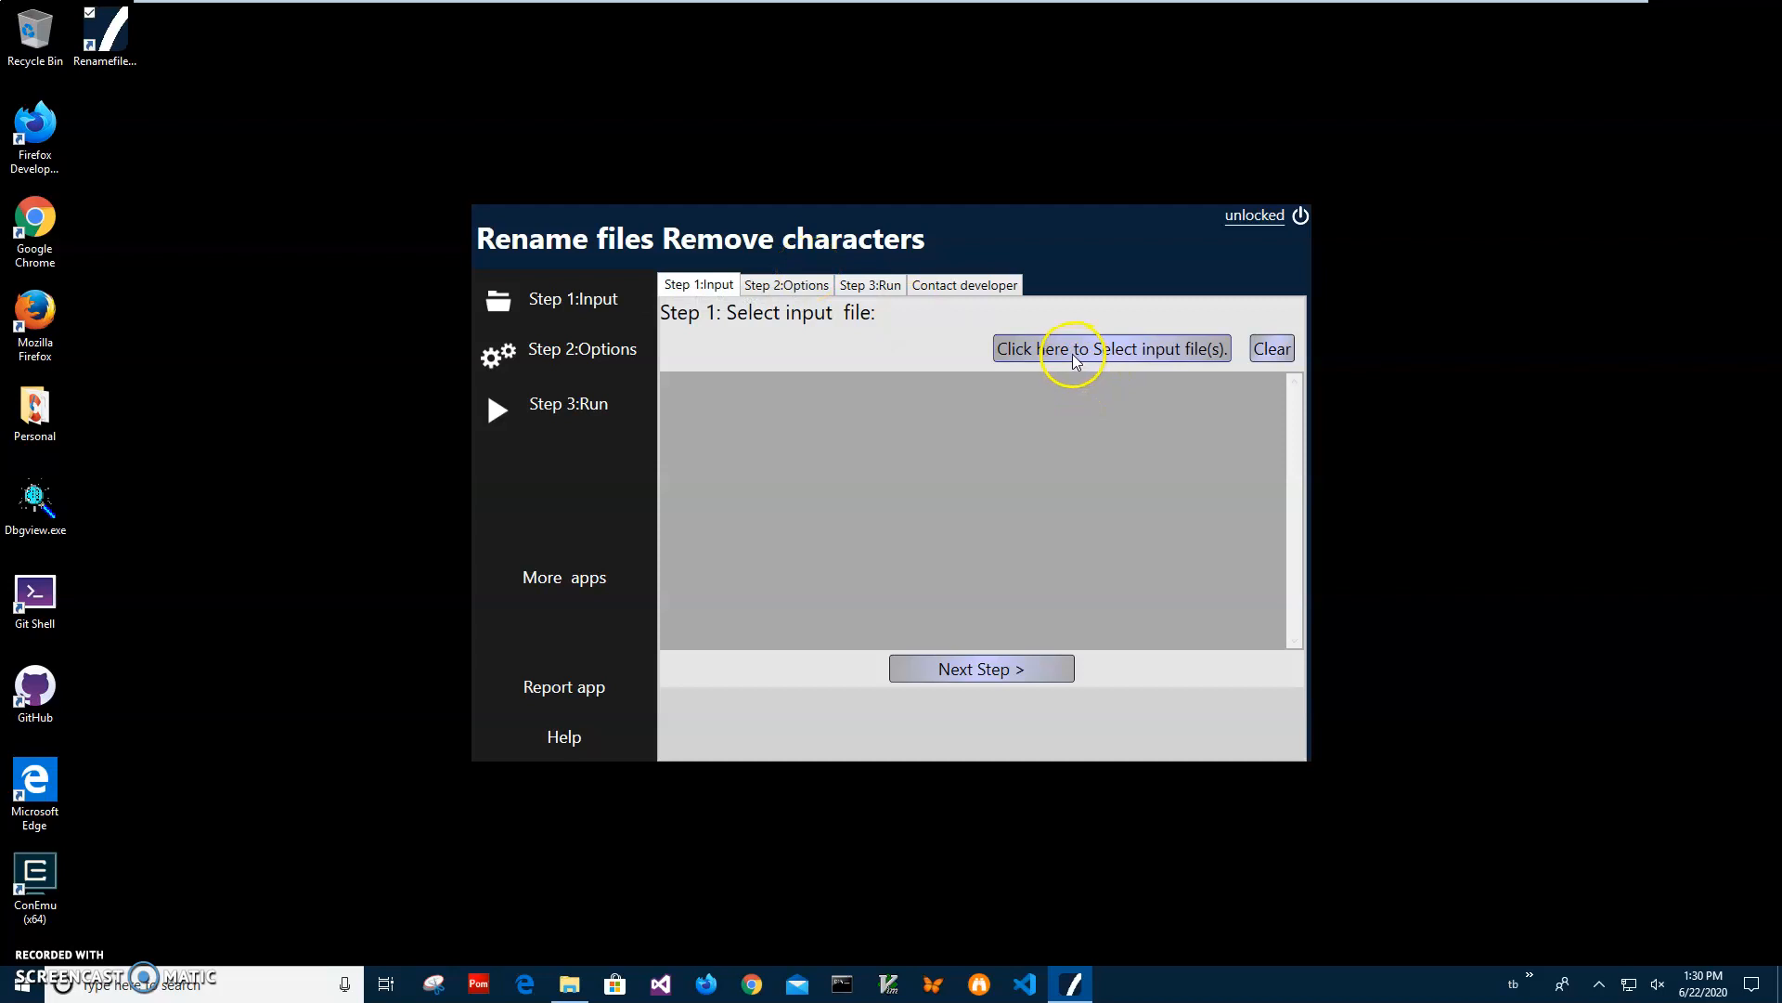
# Start selecting input files and browse to the 4Testing folder inside Documents > Rename-tests
pyautogui.click(1097, 362)
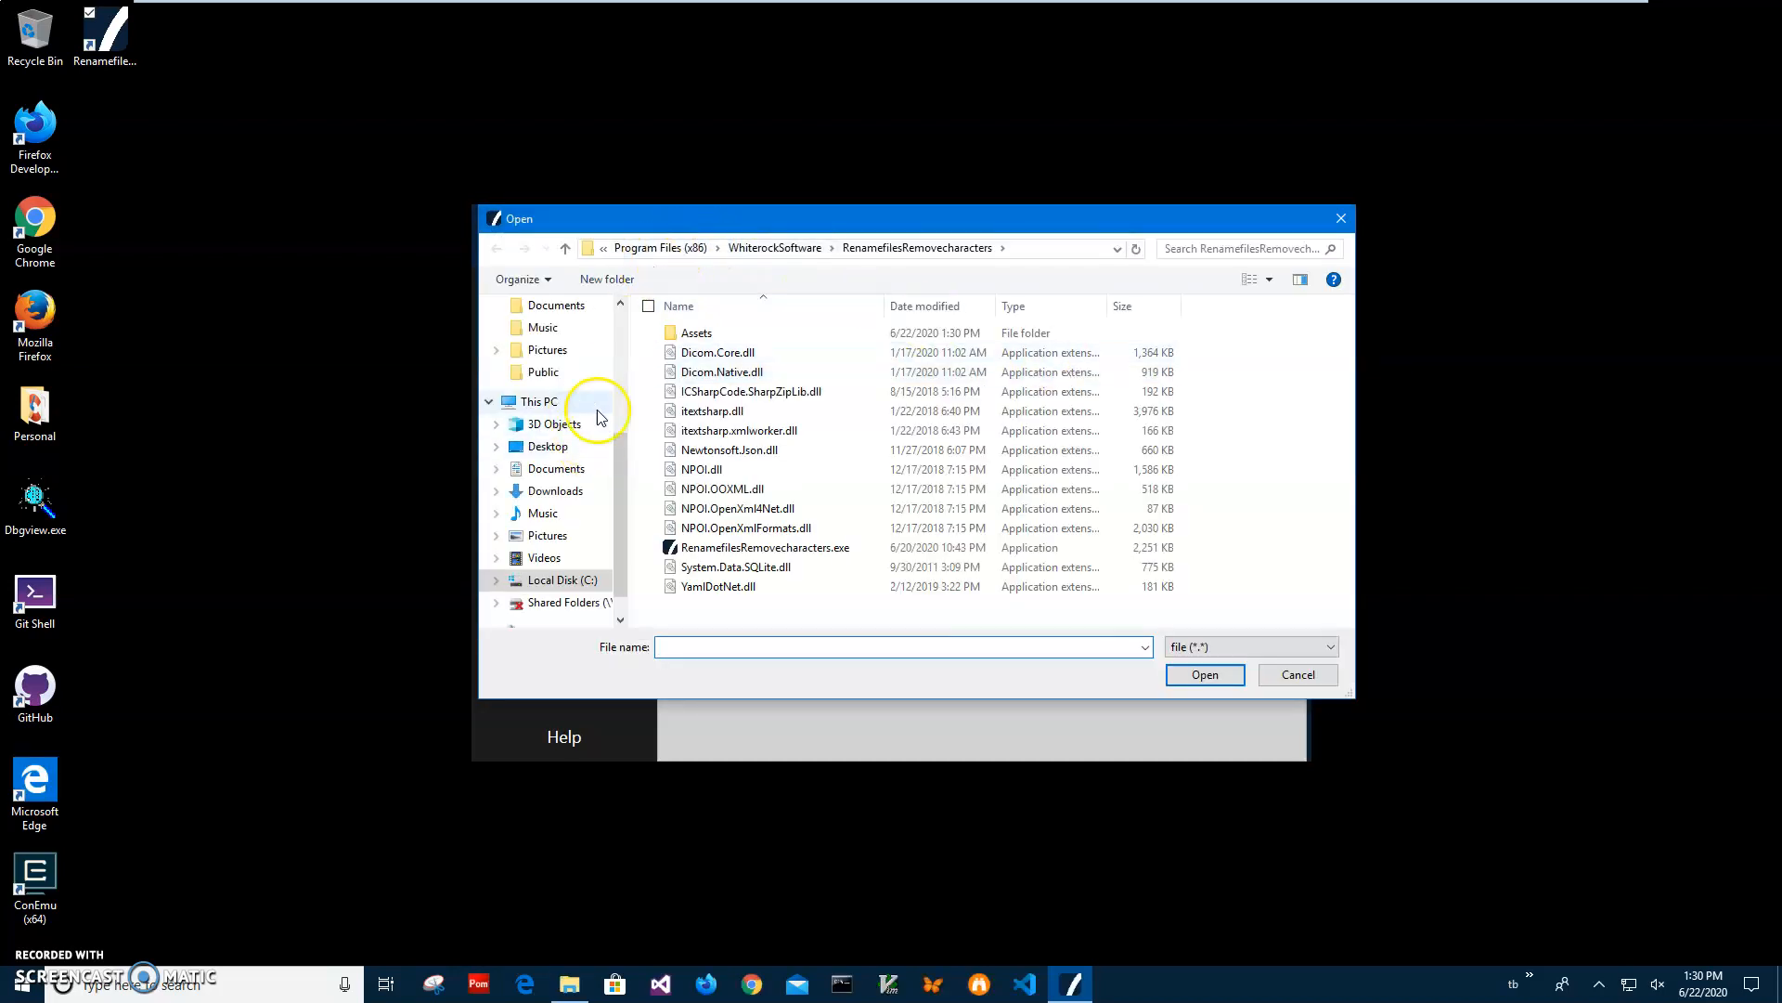
pyautogui.click(622, 373)
pyautogui.click(552, 386)
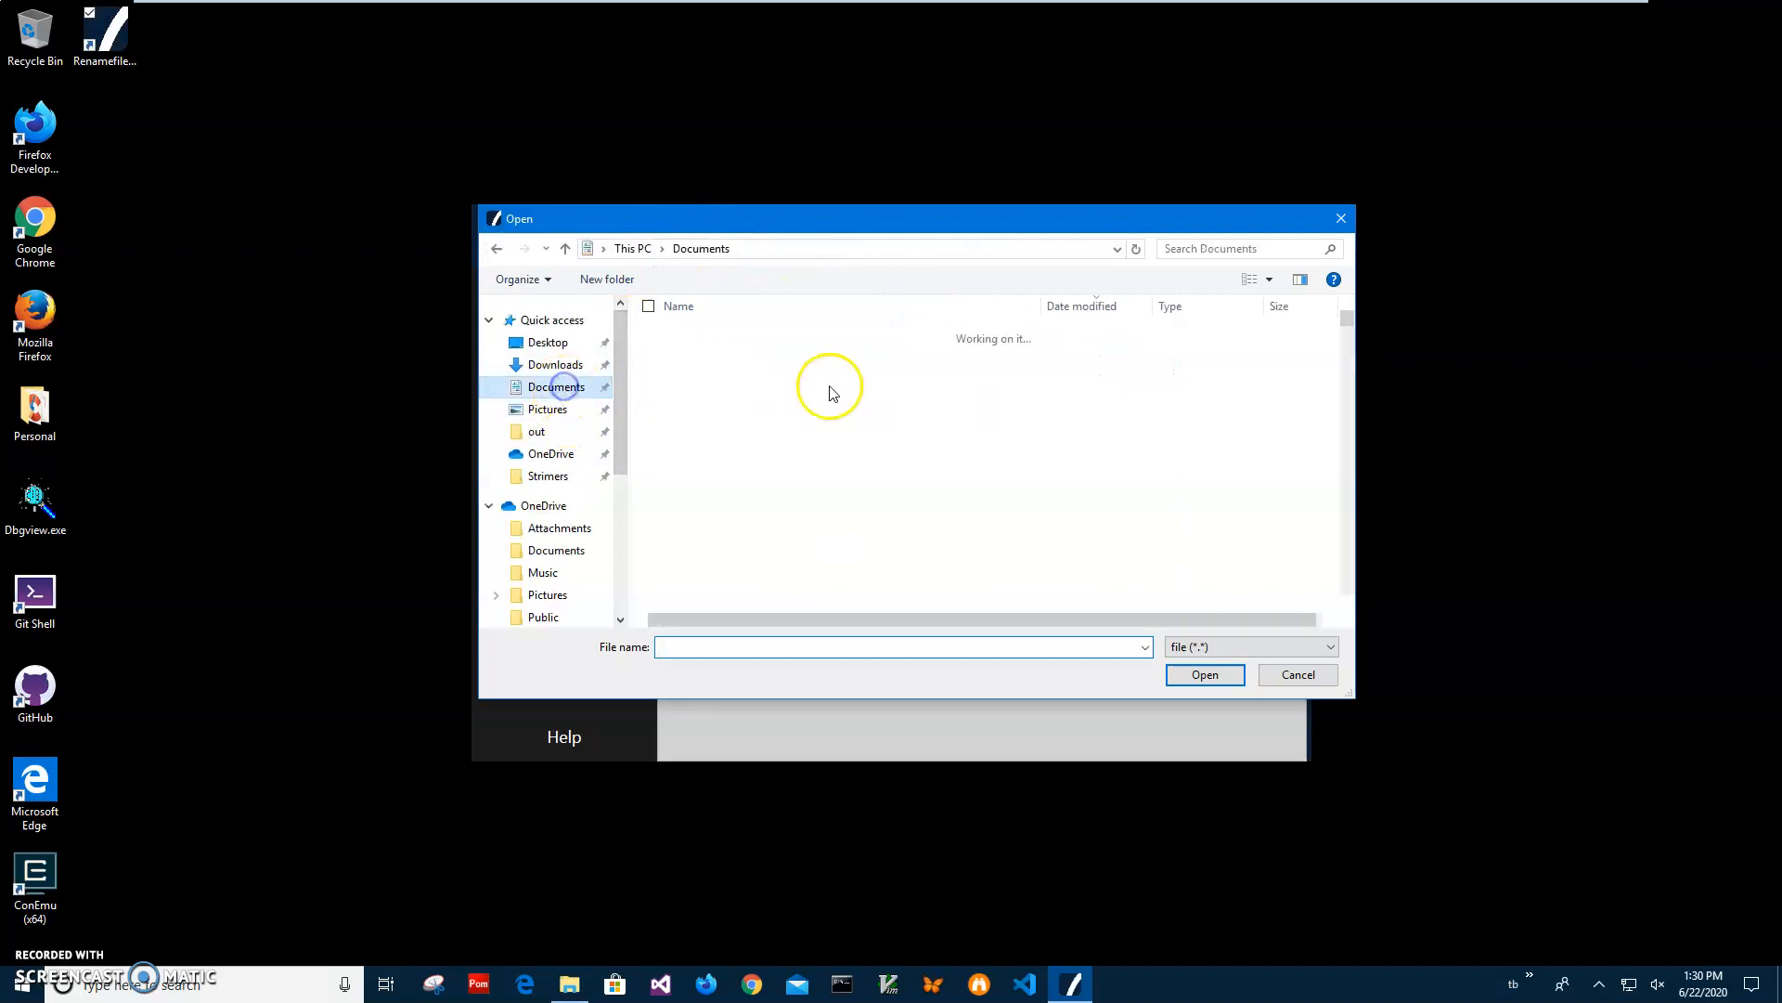
pyautogui.click(751, 312)
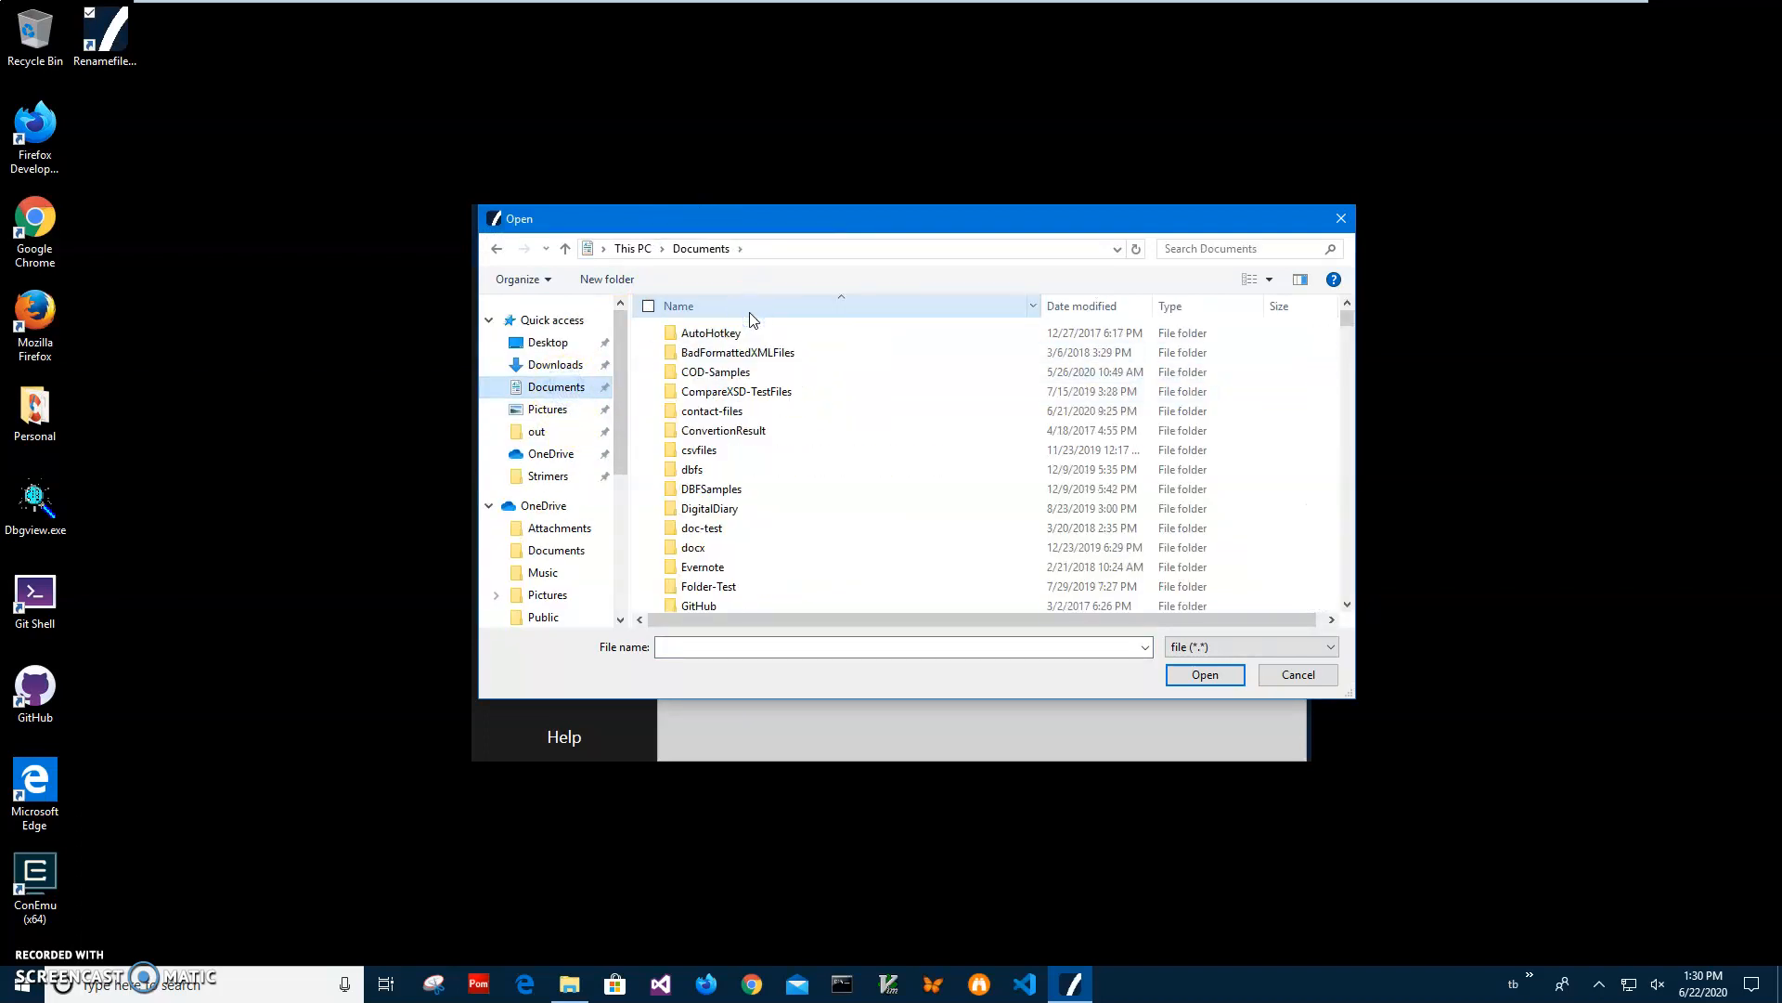
pyautogui.scroll(-3, 780, 505)
pyautogui.scroll(-6, 775, 506)
pyautogui.scroll(-1, 768, 506)
pyautogui.scroll(-1, 766, 504)
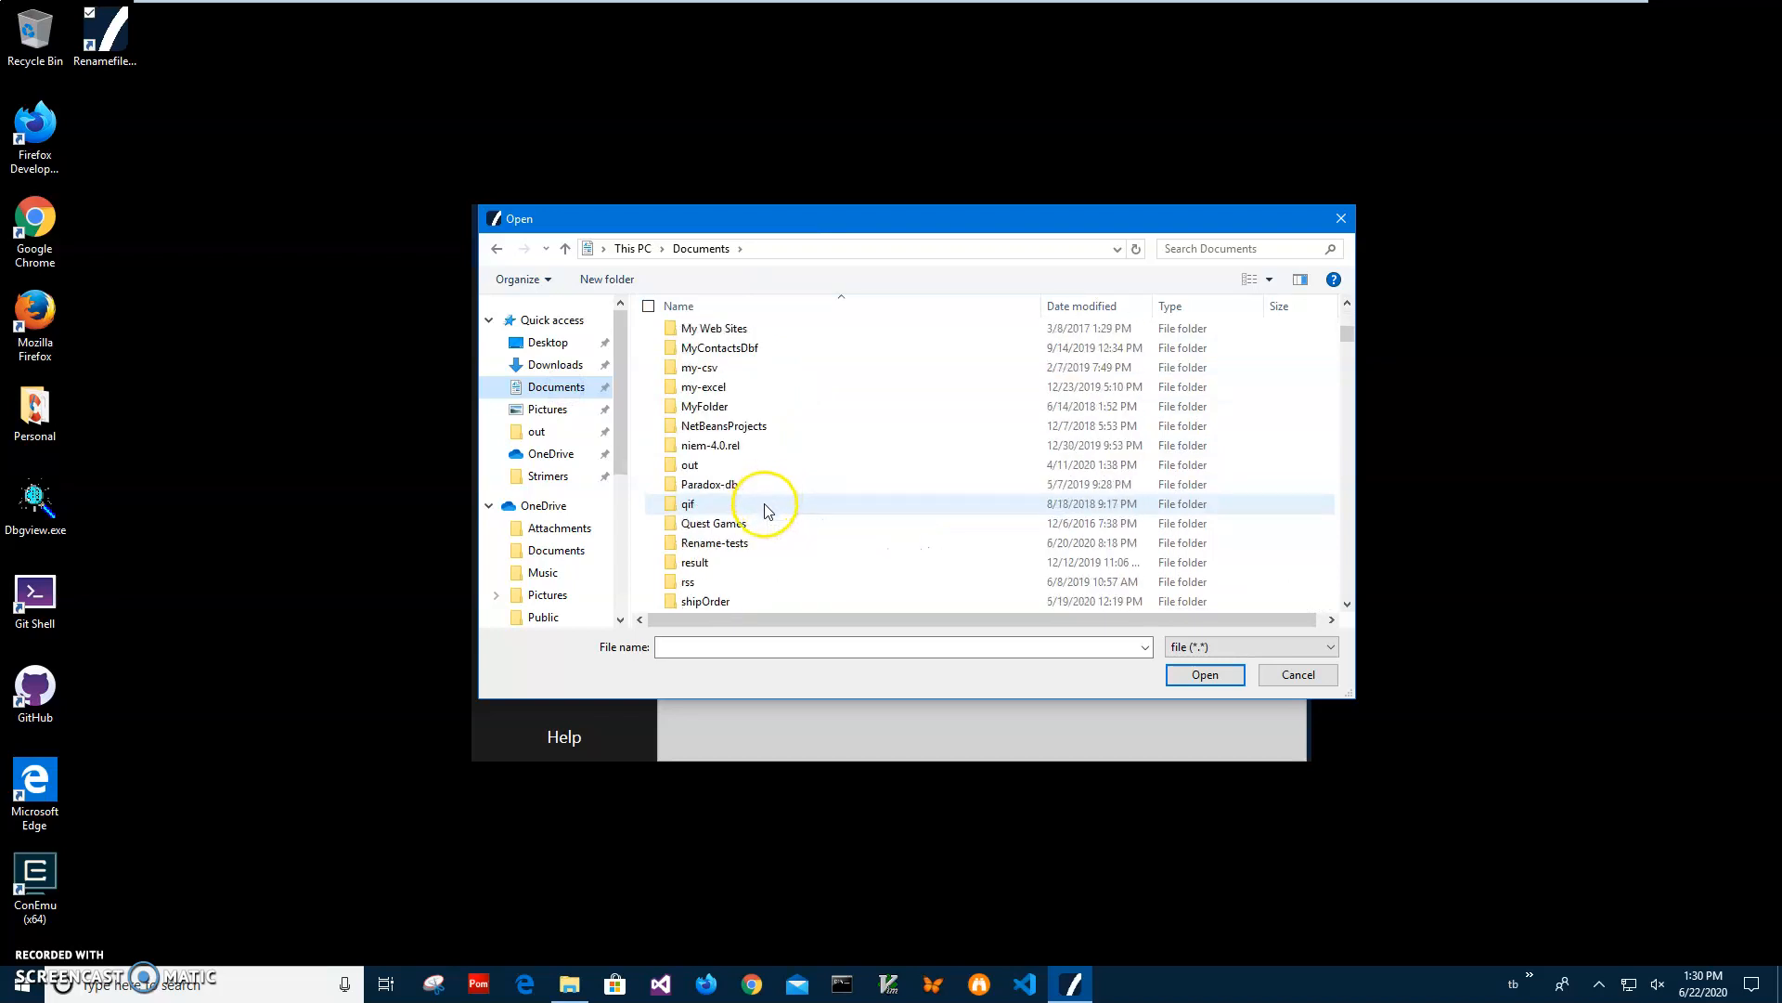
pyautogui.doubleClick(743, 547)
pyautogui.doubleClick(701, 334)
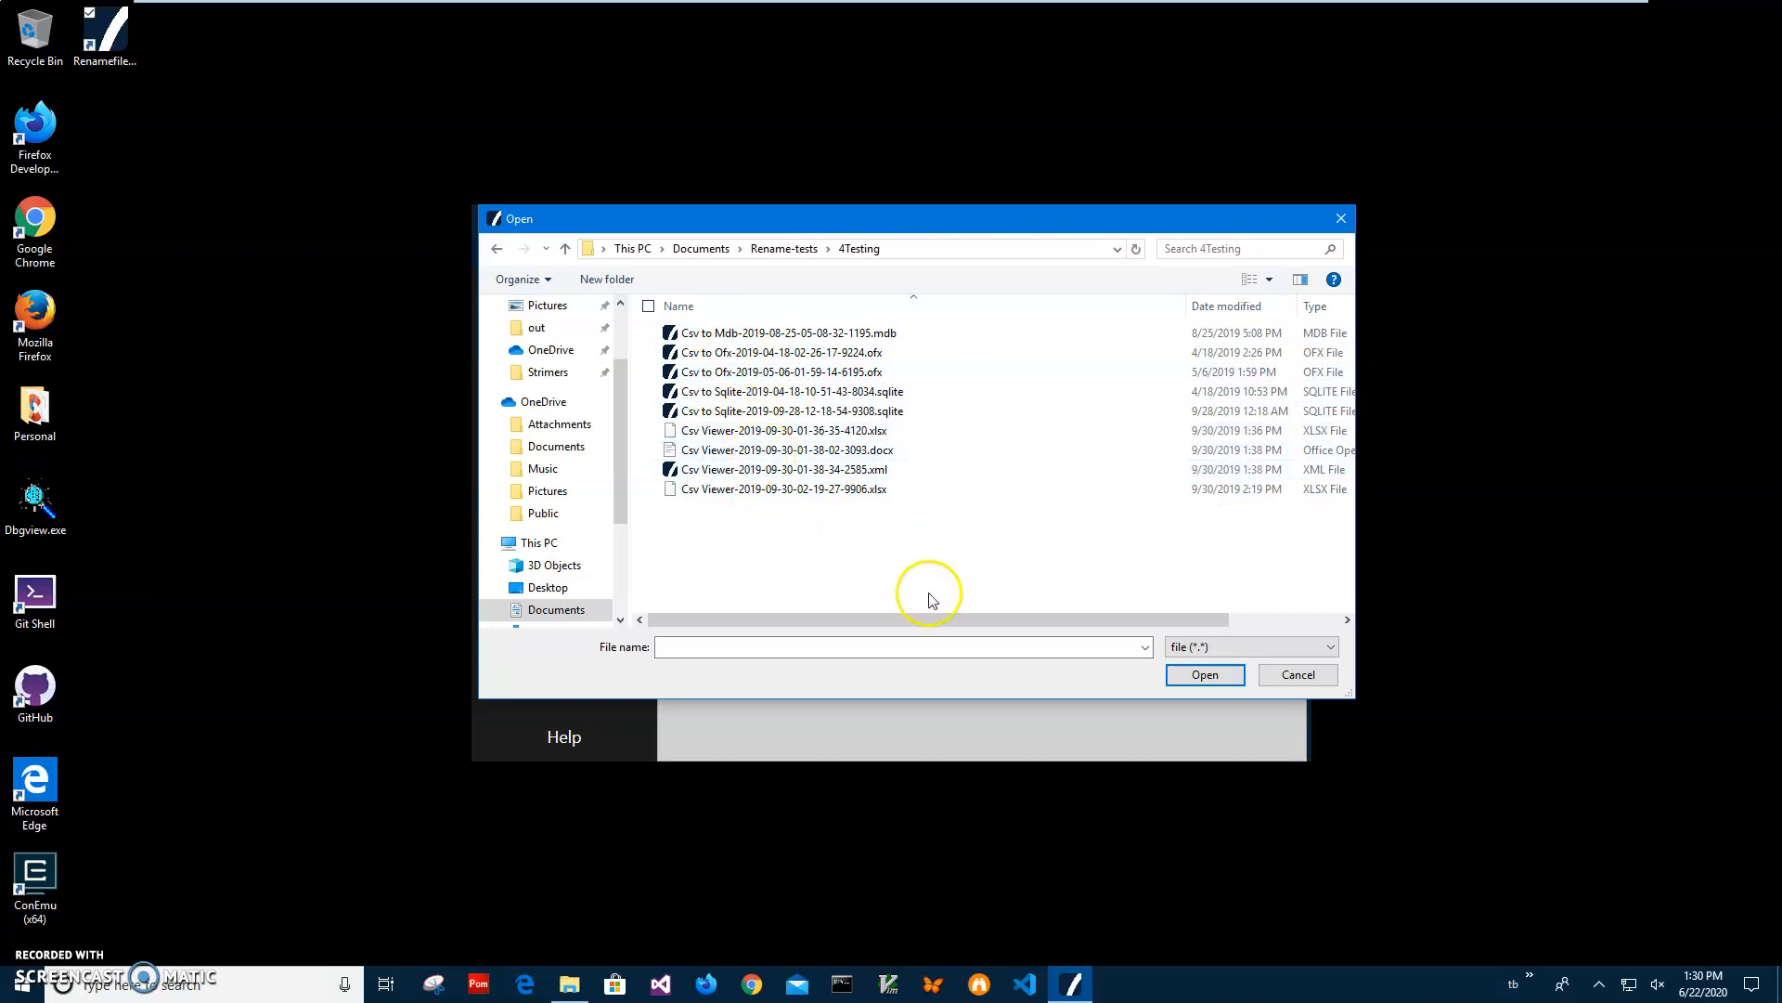
# Filter the 4Testing file list by *.xml and again by *.sqlite
pyautogui.click(811, 648)
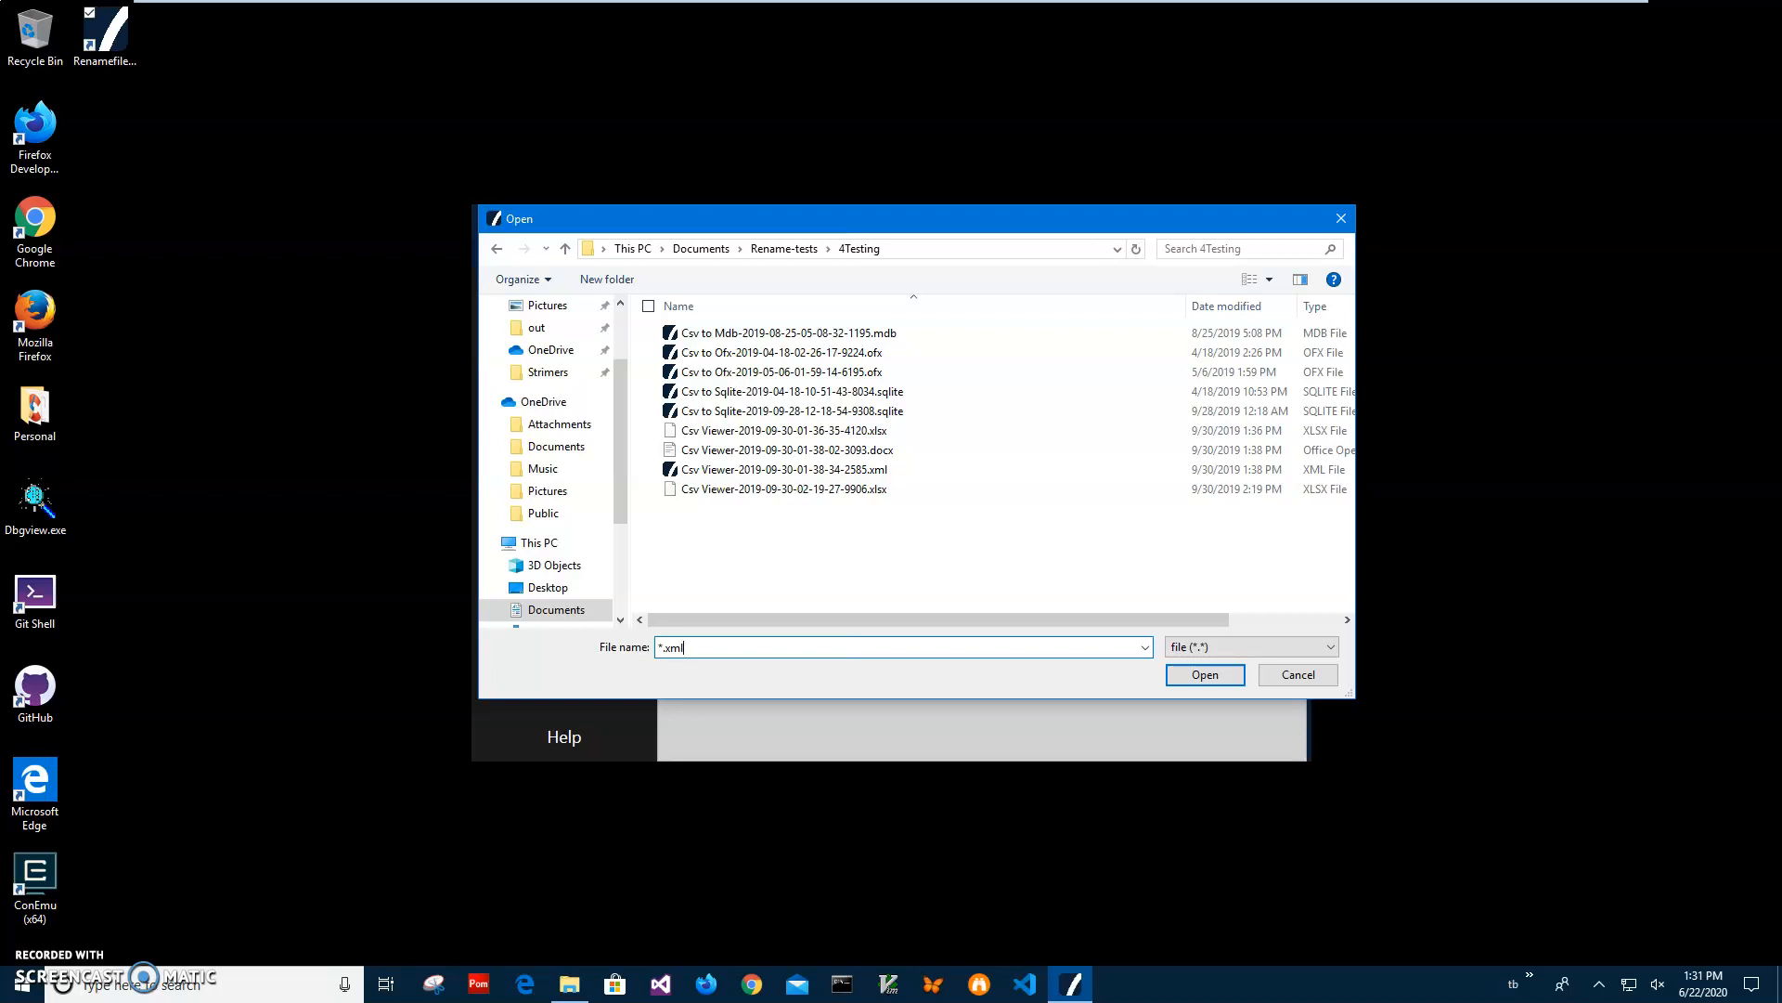
pyautogui.press('Return')
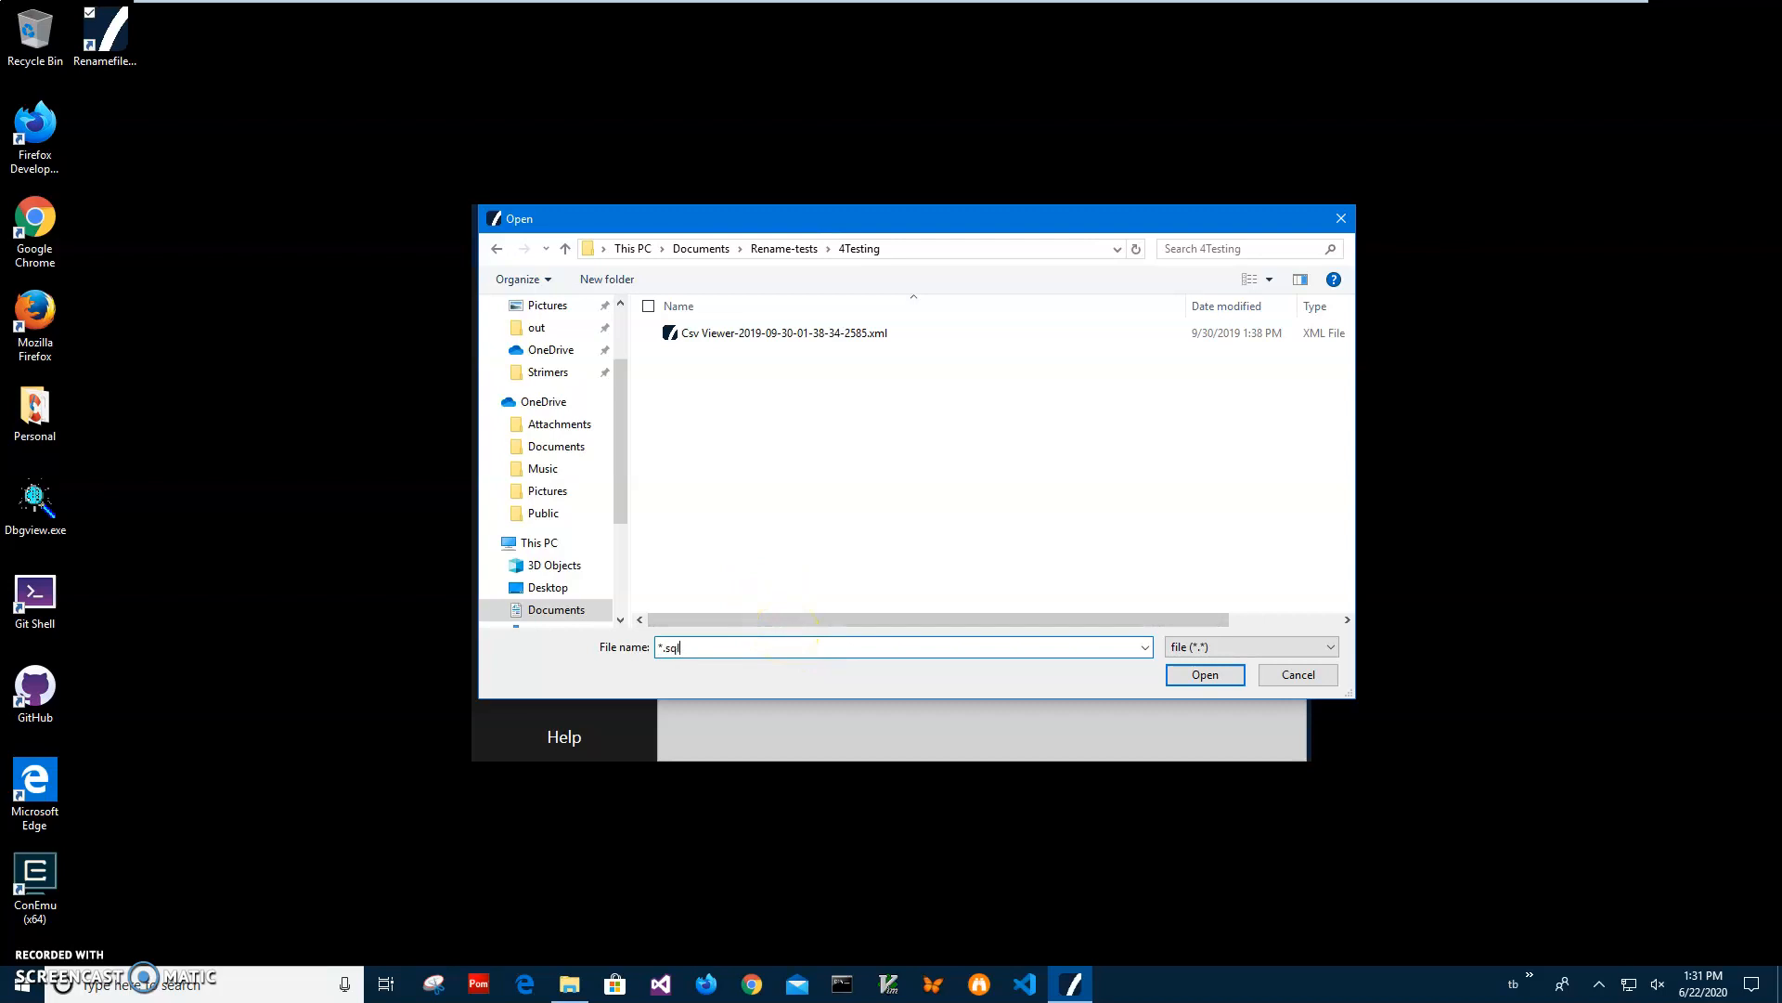
pyautogui.press('Return')
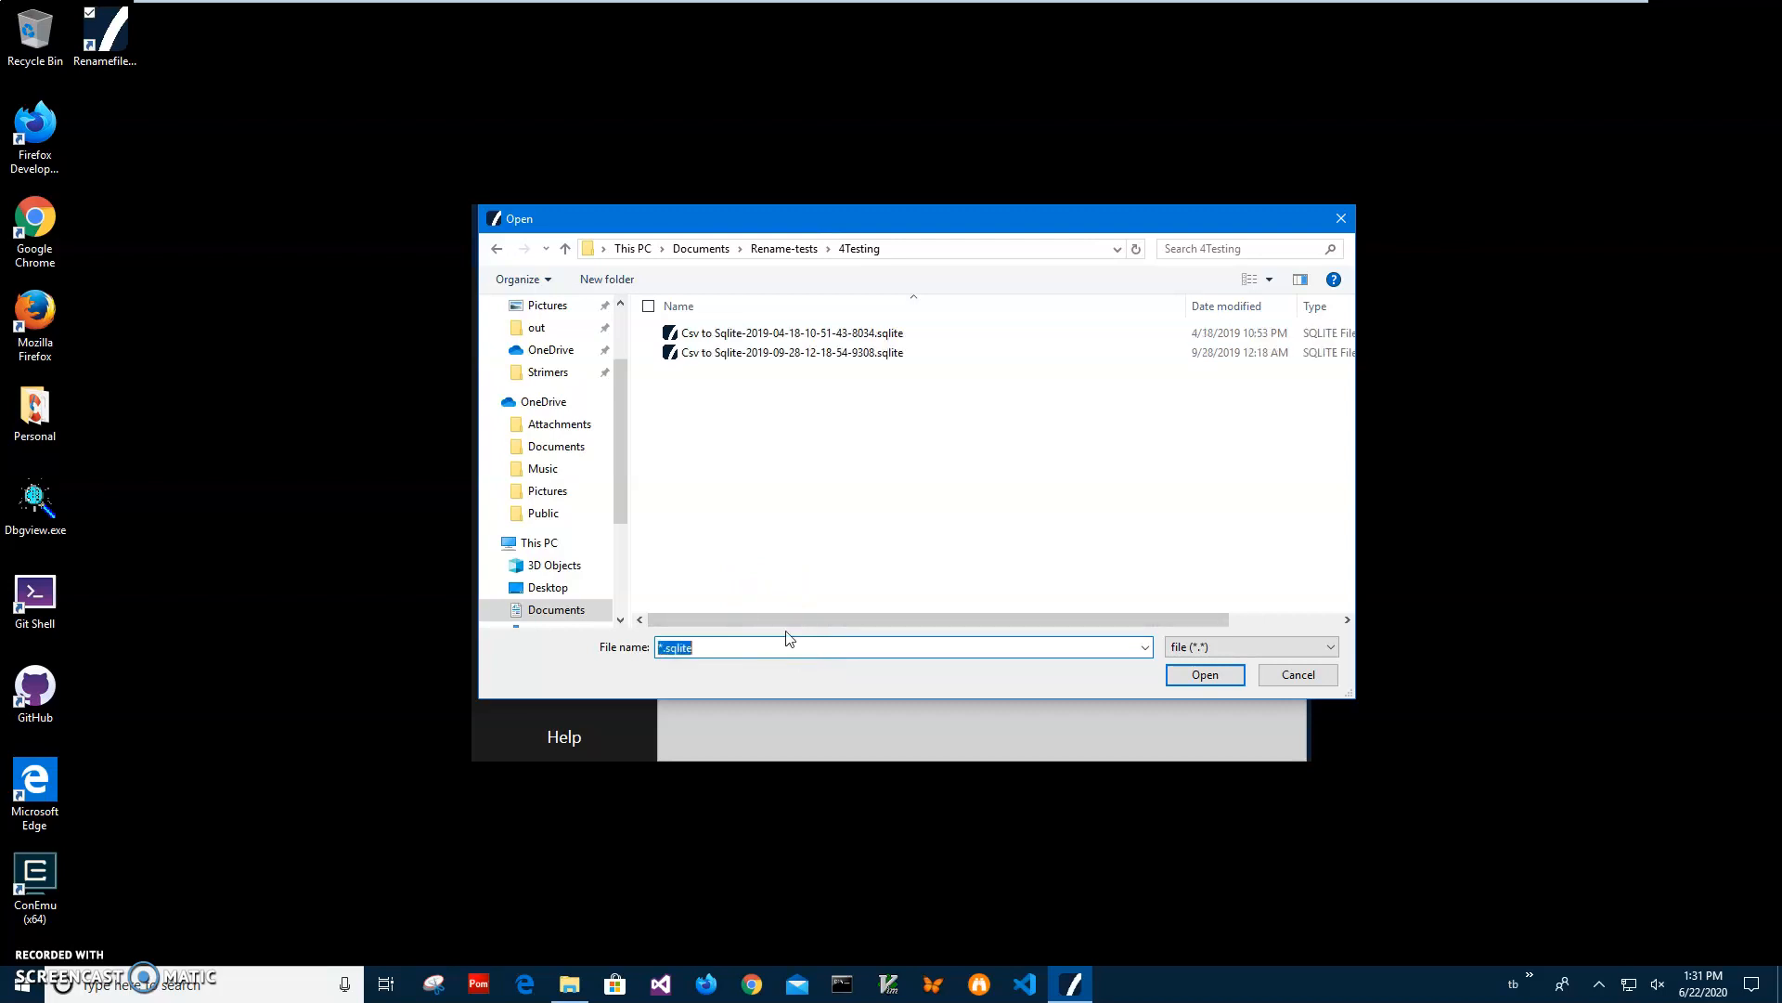
# Clear the file name filter text and try to list all files by reopening 4Testing from Rename-tests
pyautogui.click(717, 651)
pyautogui.press('BackSpace')
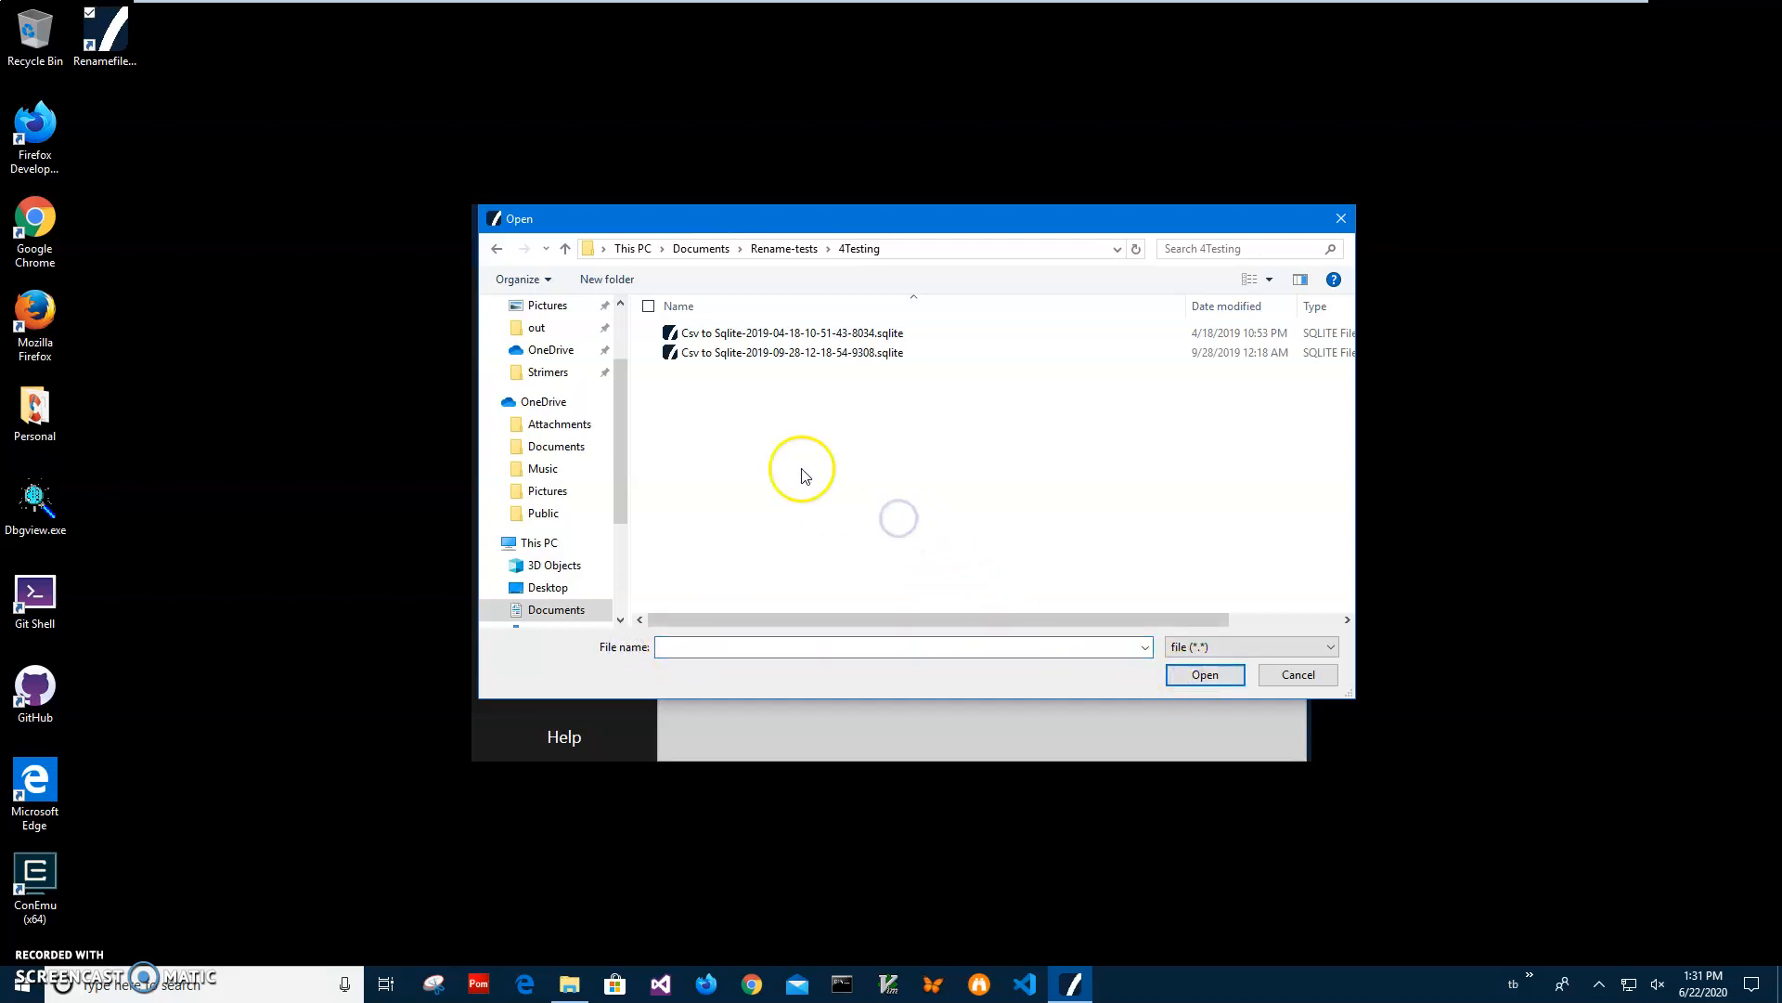
pyautogui.click(784, 248)
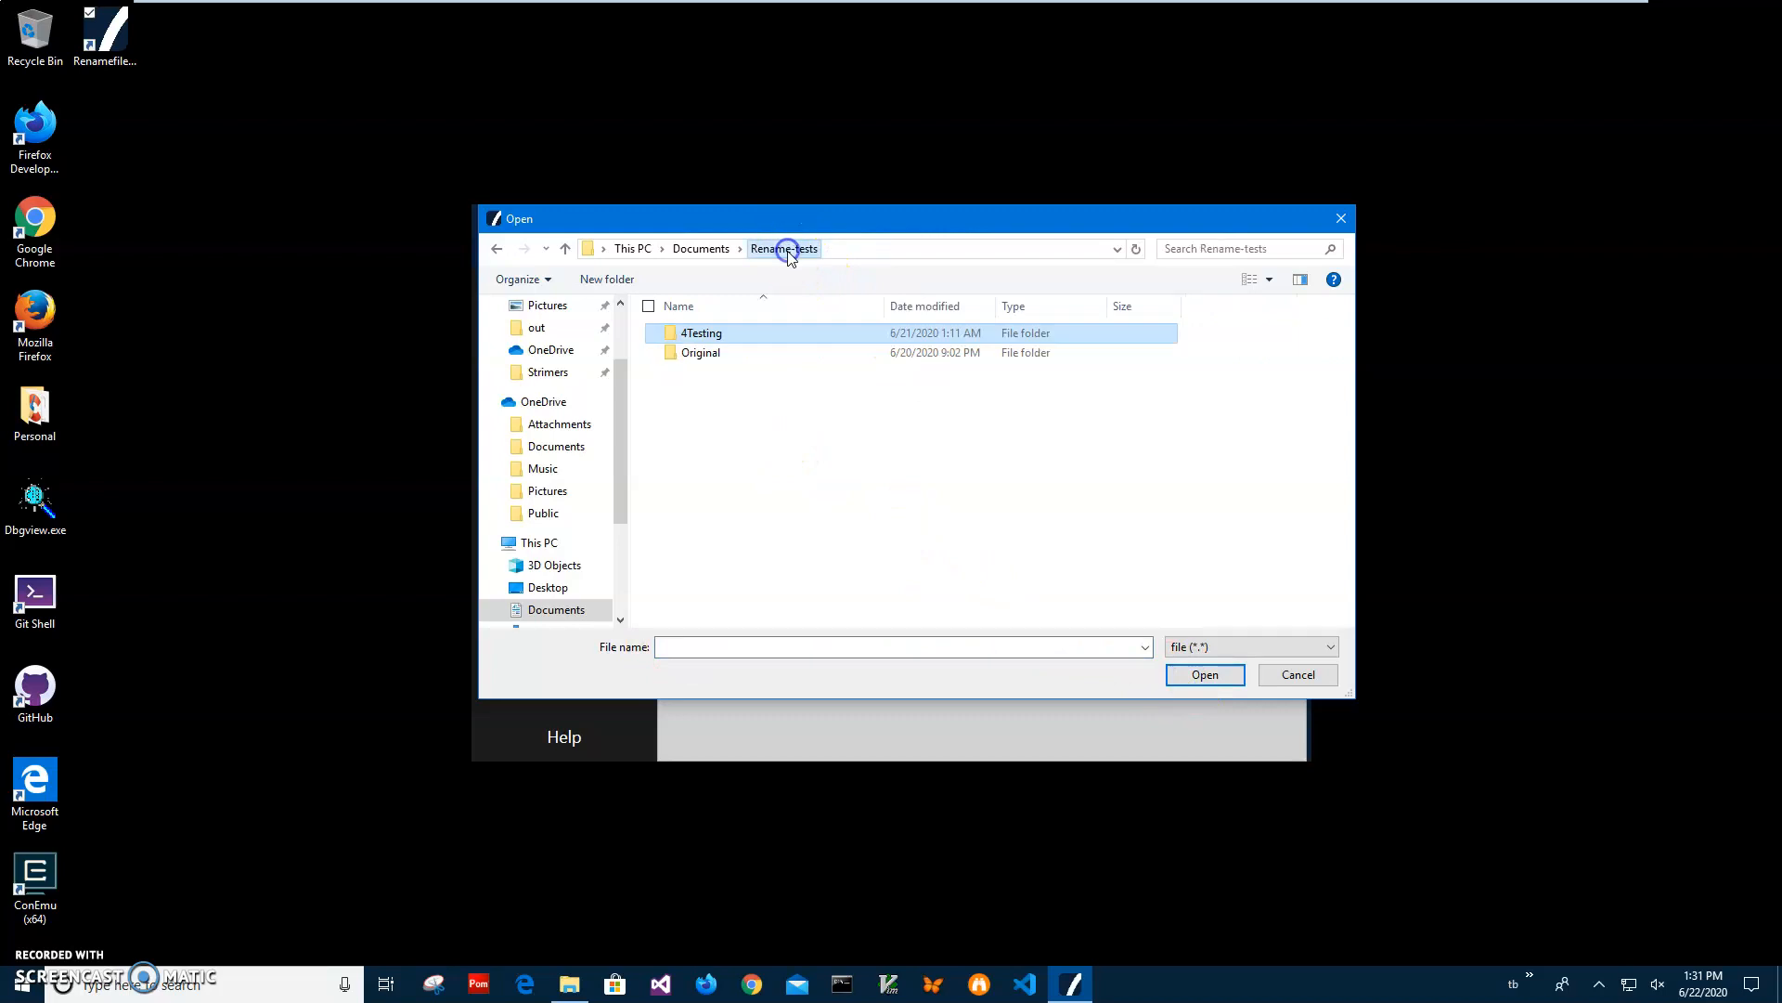
pyautogui.doubleClick(732, 339)
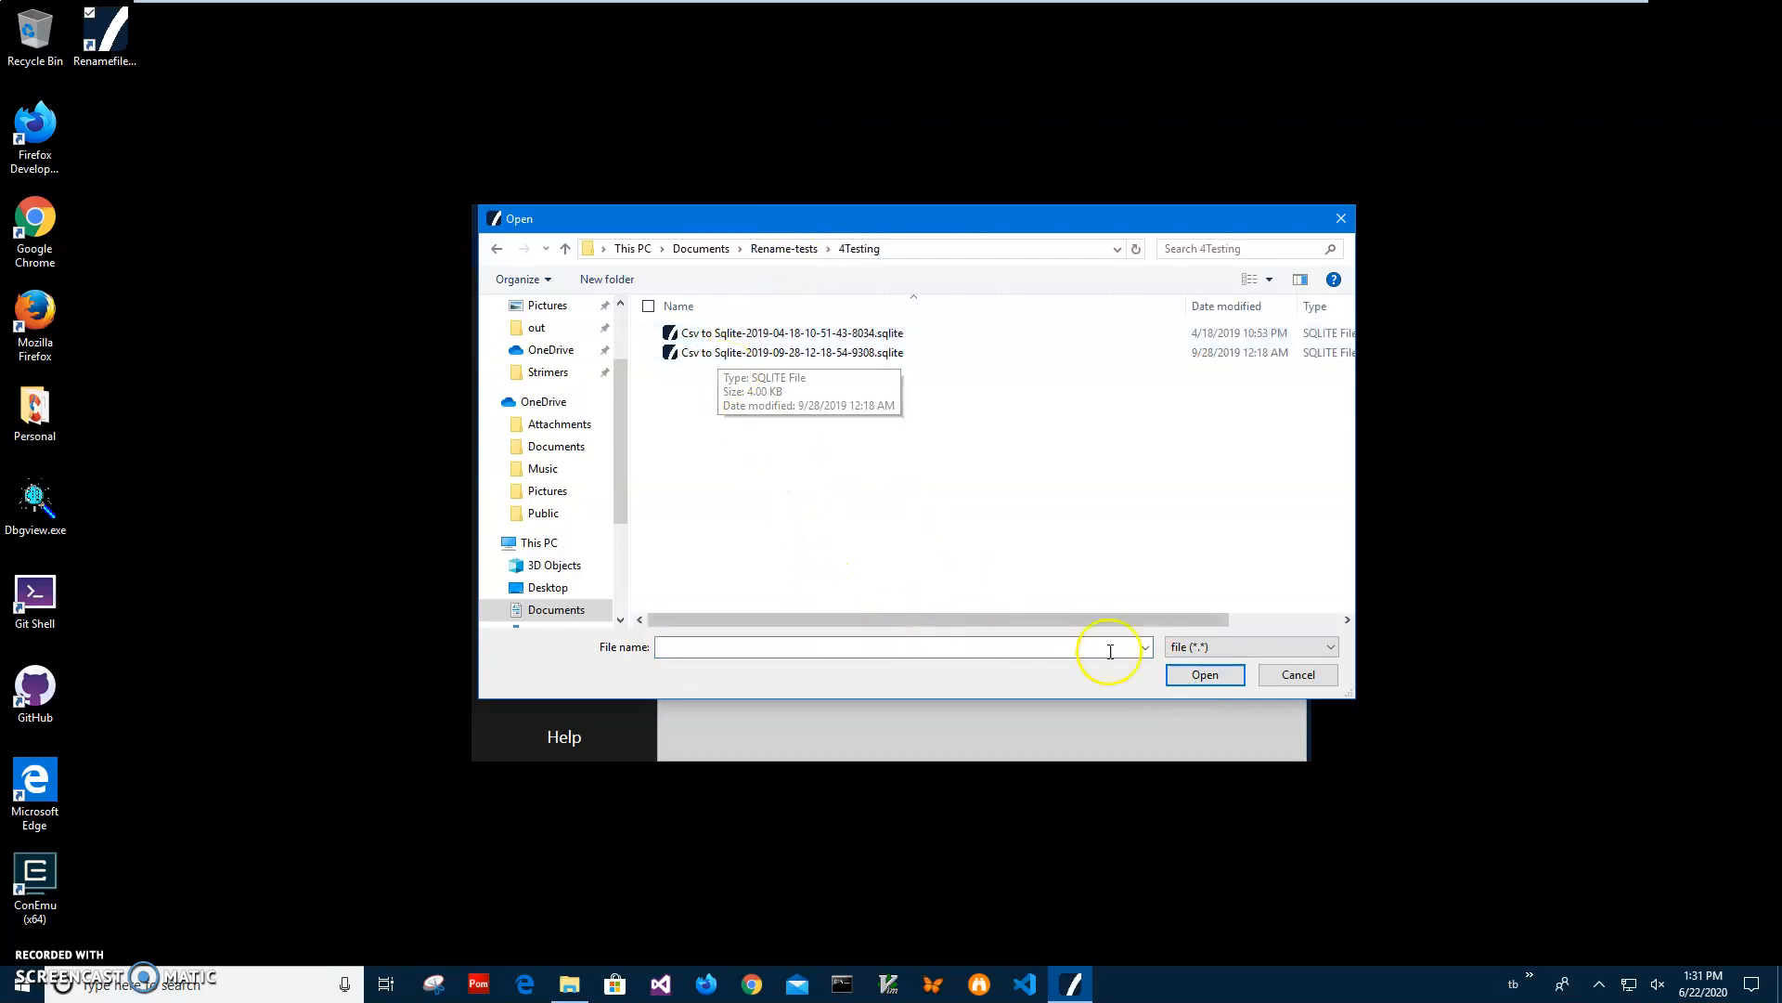
# Set the file name filter to *.* and select all files in the 4Testing folder
pyautogui.click(1175, 650)
pyautogui.click(971, 651)
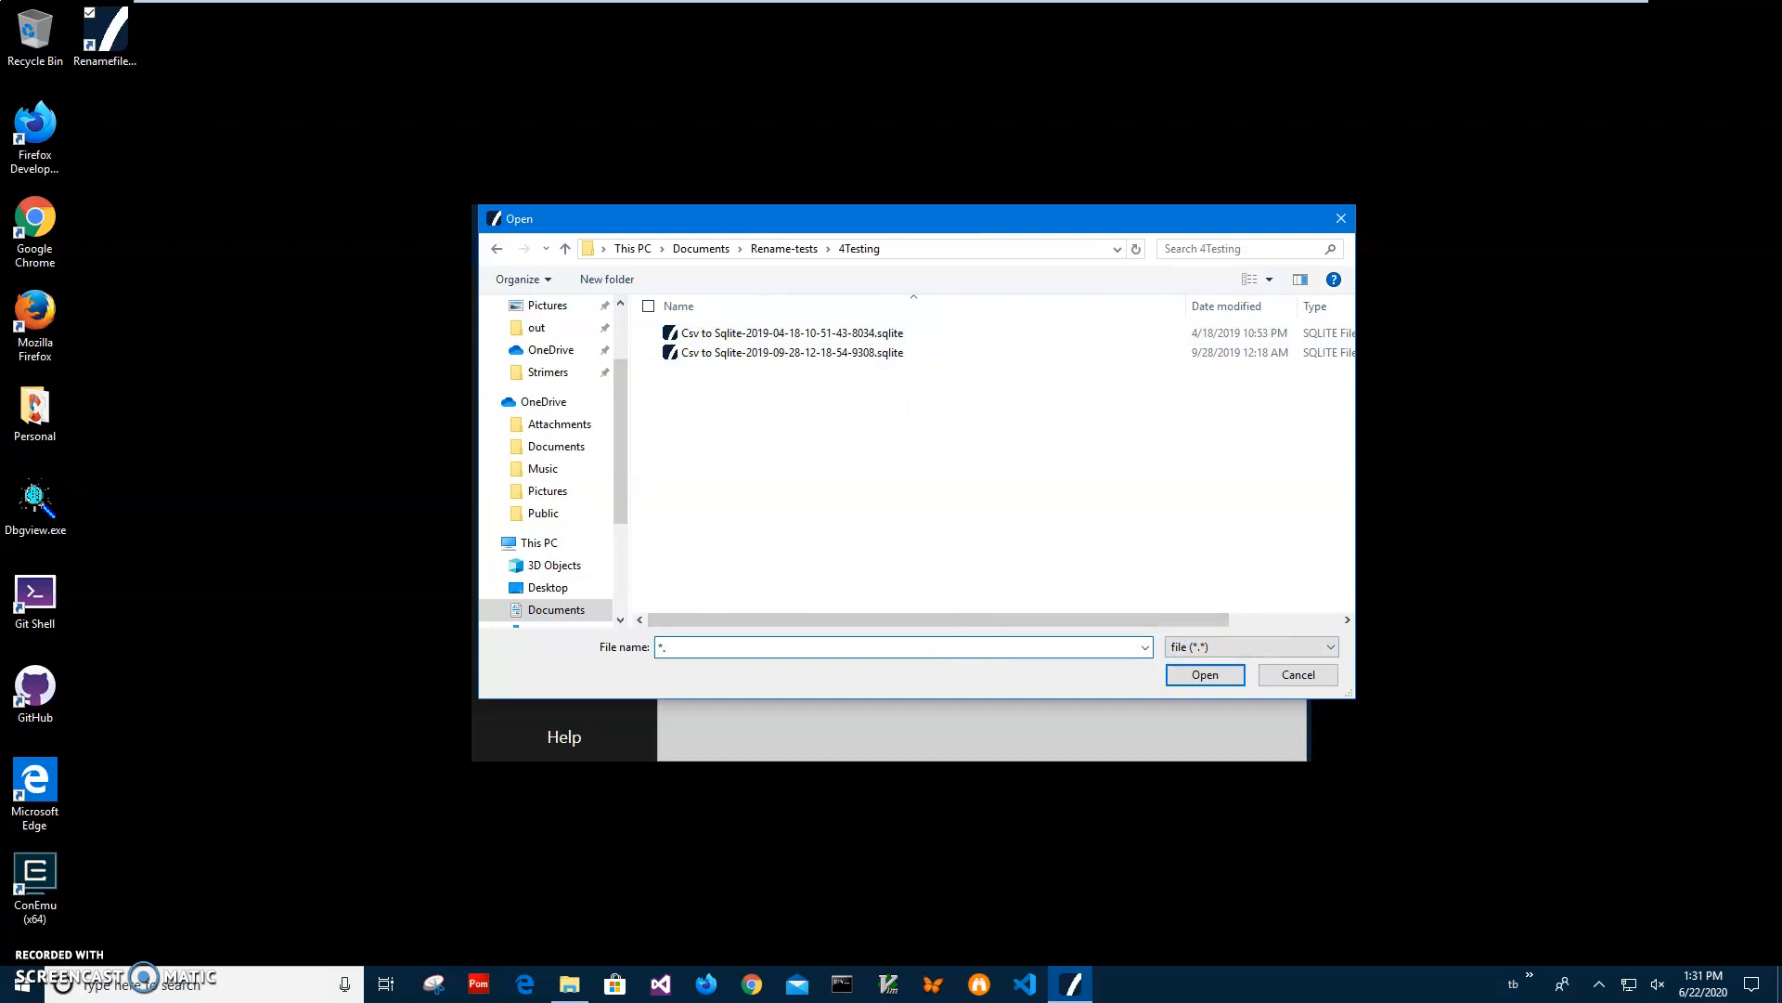
pyautogui.press('Return')
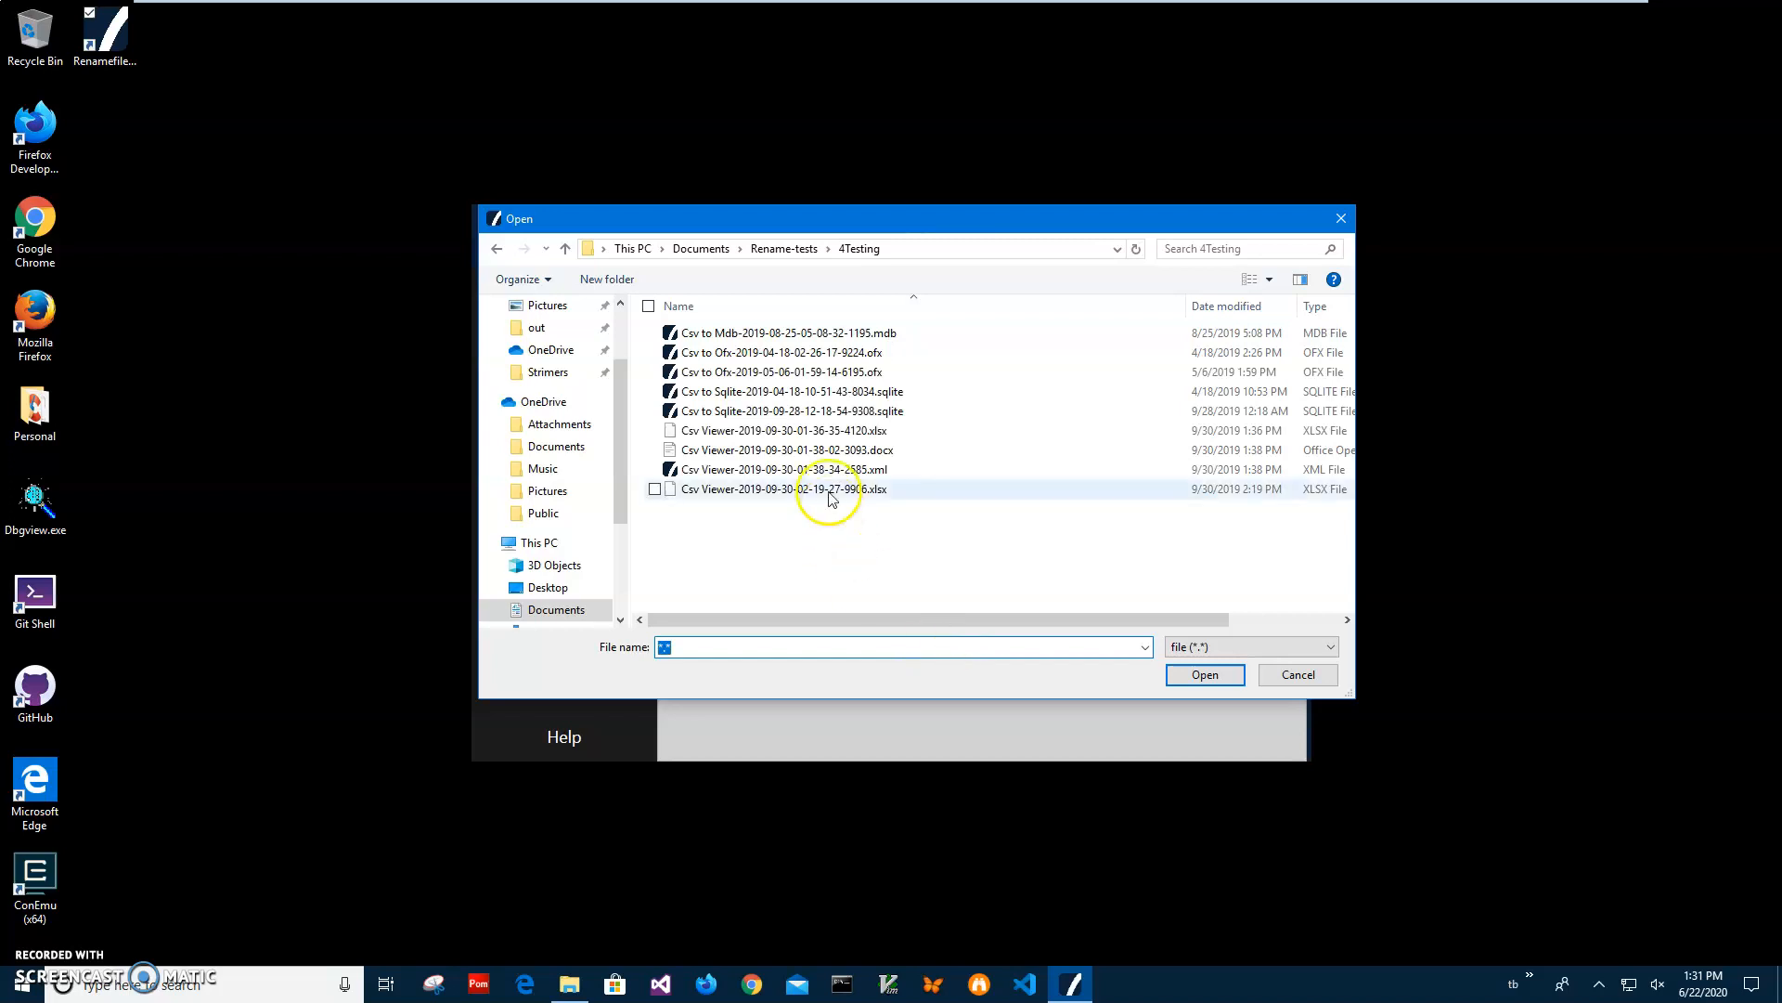
pyautogui.click(697, 650)
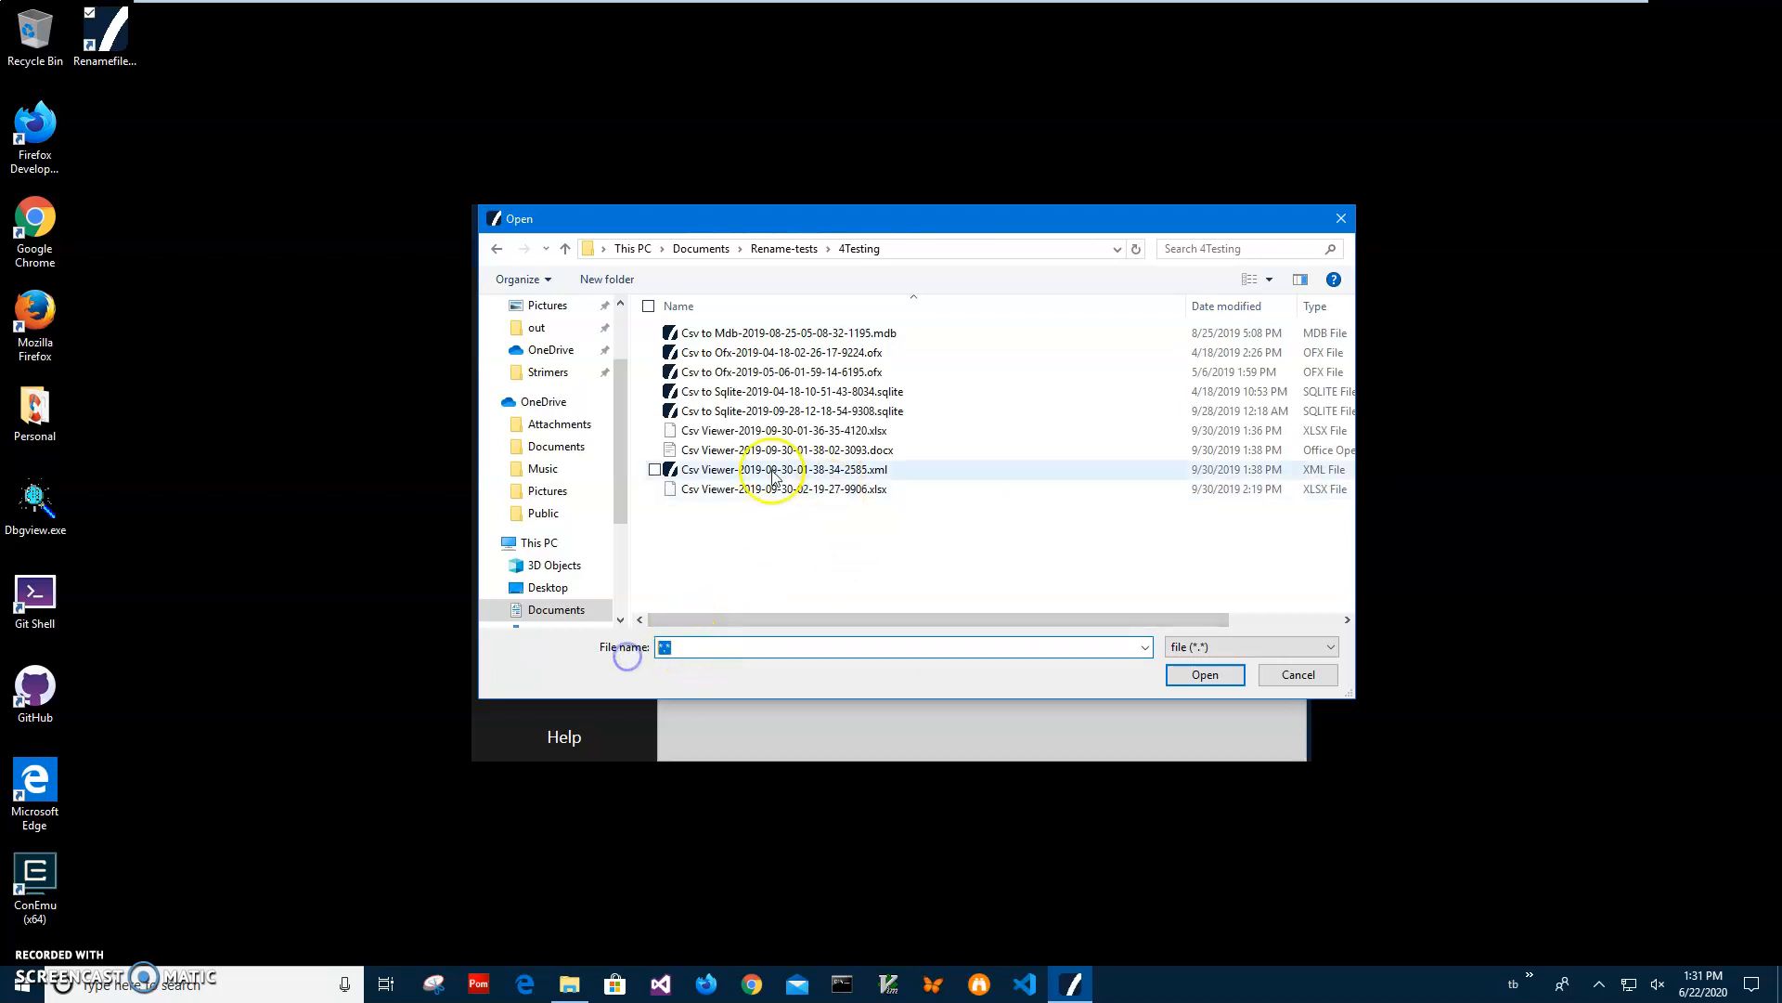
pyautogui.click(939, 549)
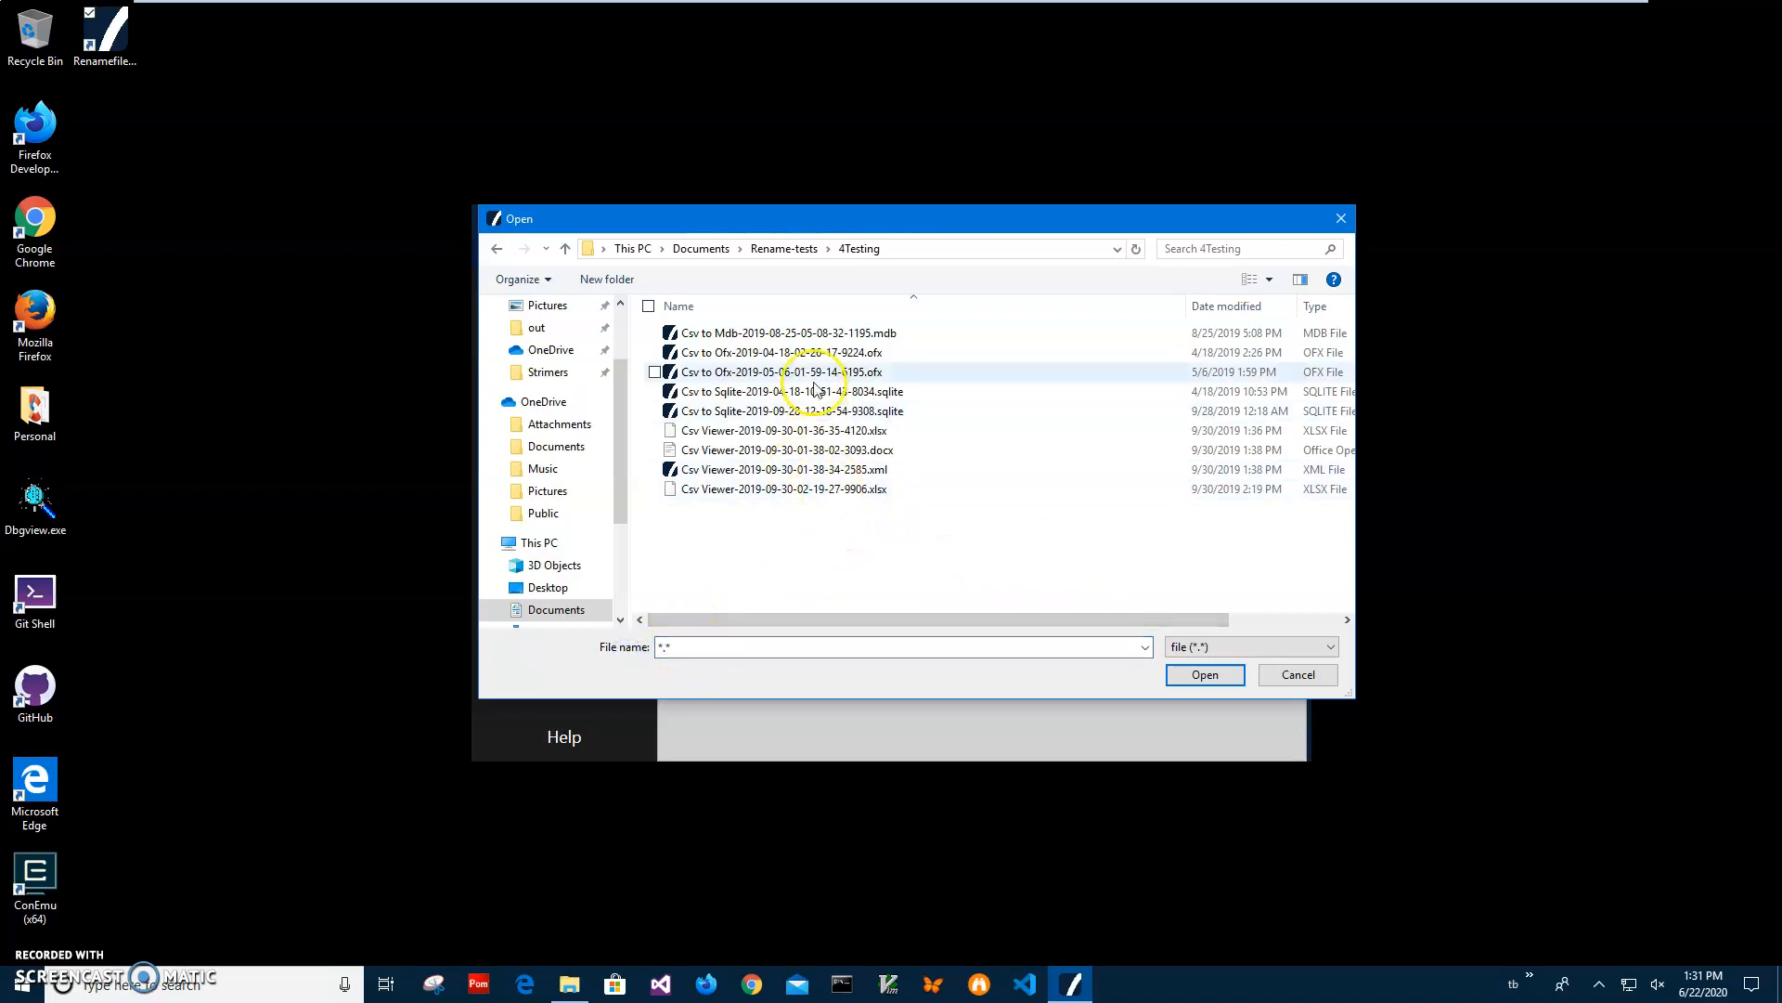
pyautogui.click(800, 533)
pyautogui.hotkey('ctrl', 'a')
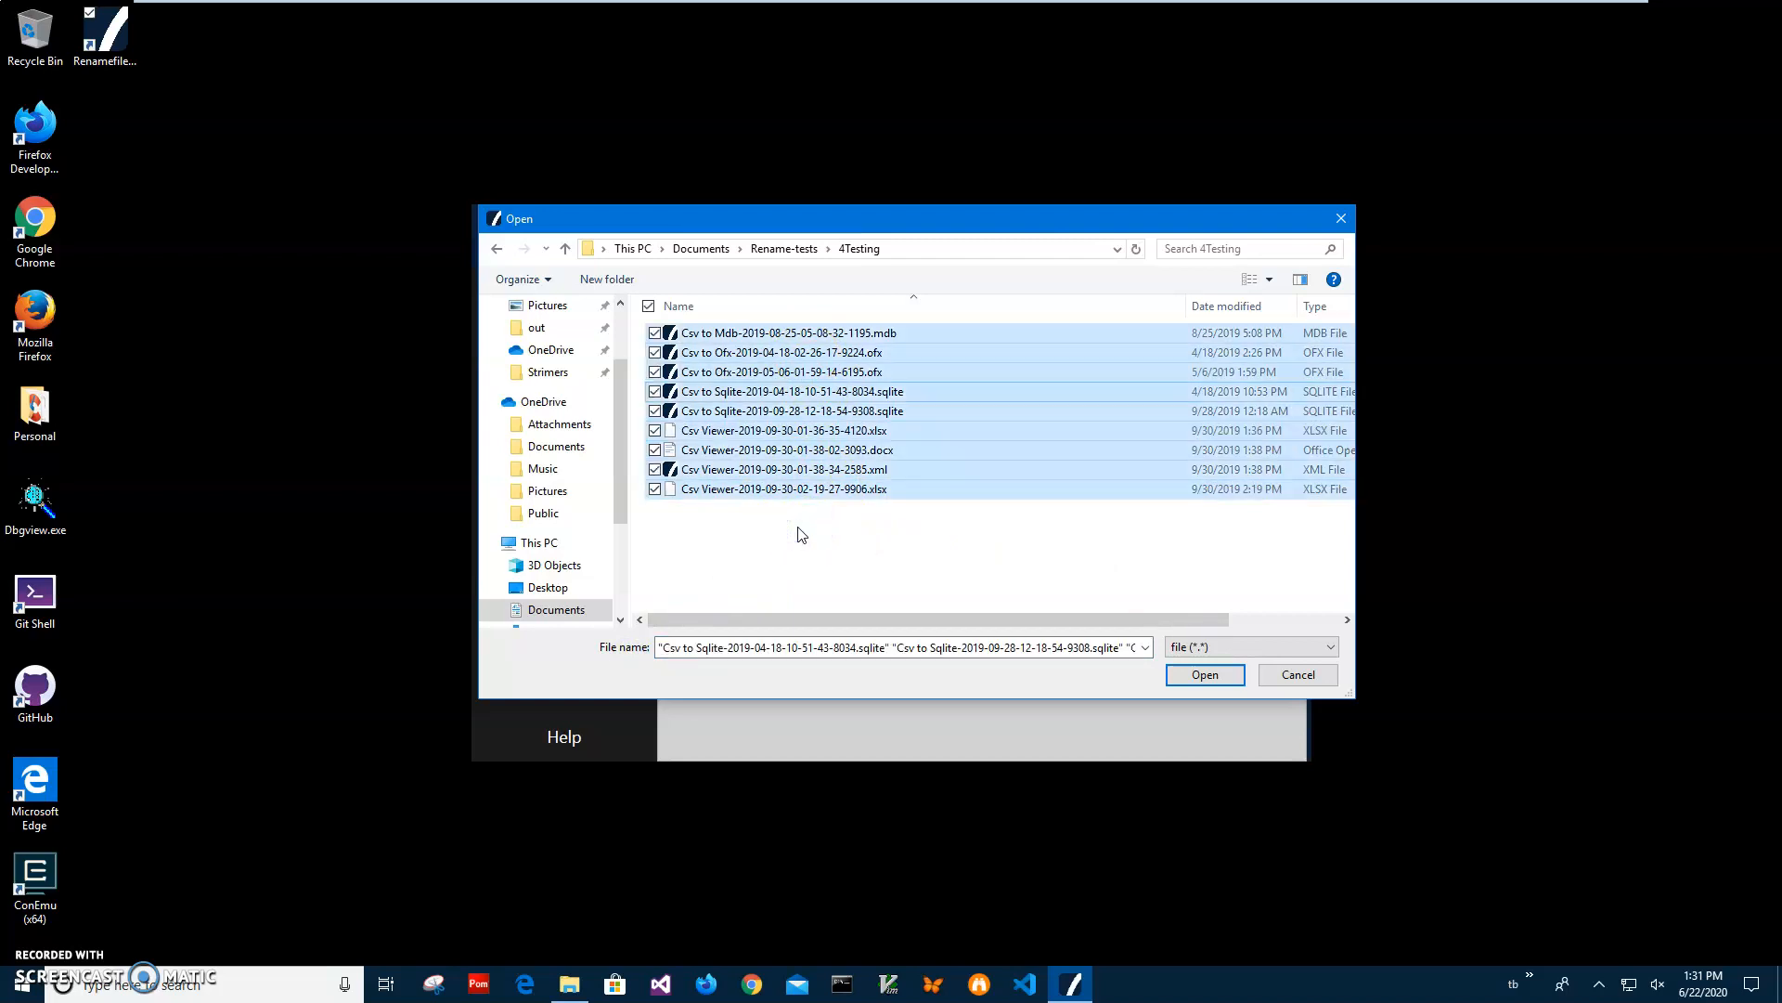
# Load all the selected 4Testing files as input files and check their full names in the input list
pyautogui.click(1193, 675)
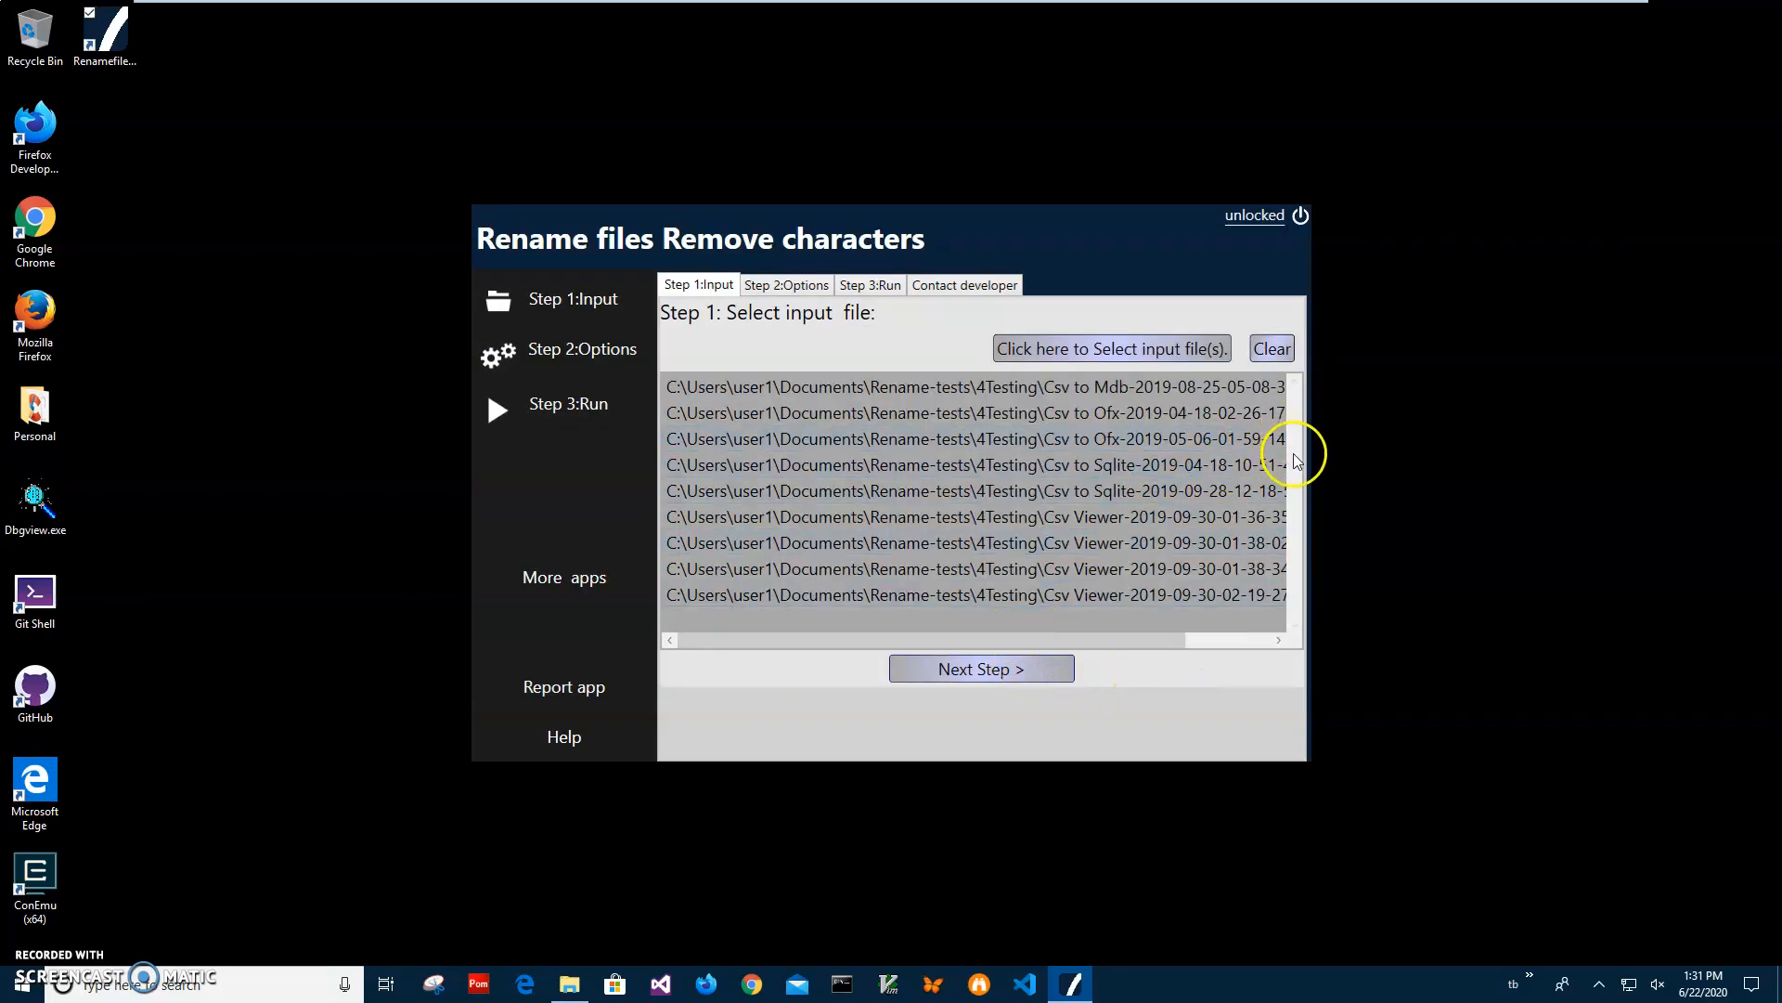
pyautogui.click(1098, 351)
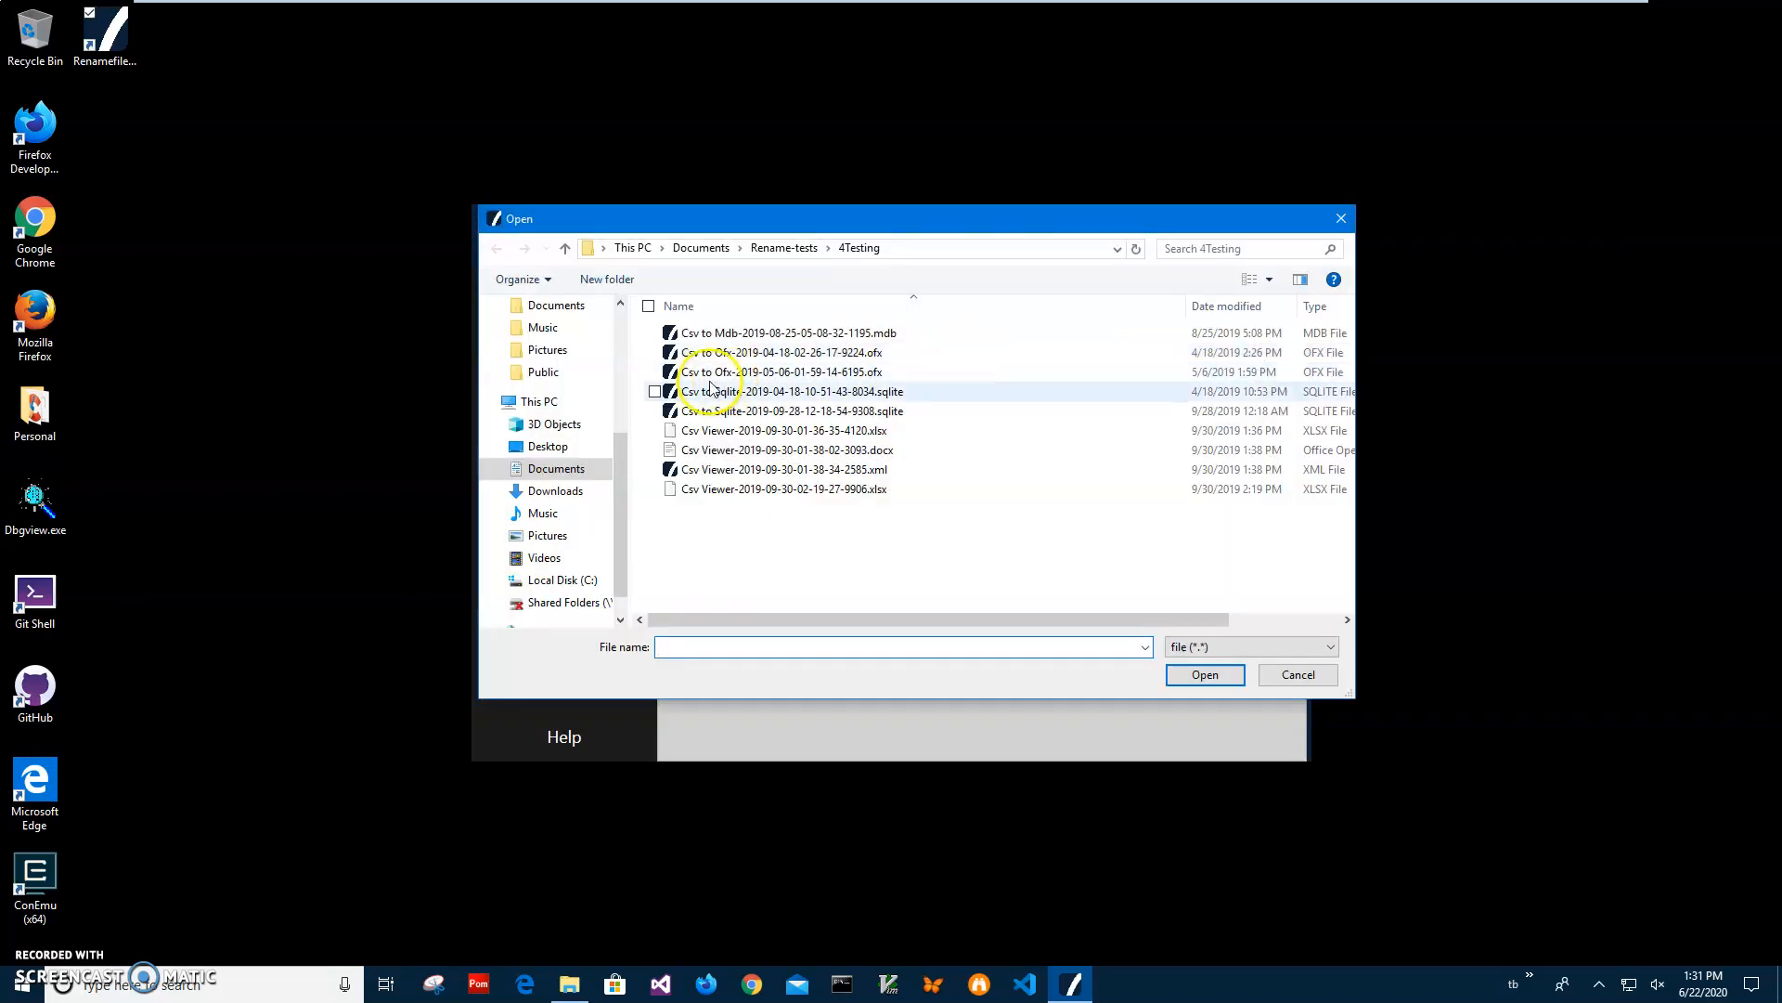
pyautogui.click(1340, 218)
pyautogui.click(915, 549)
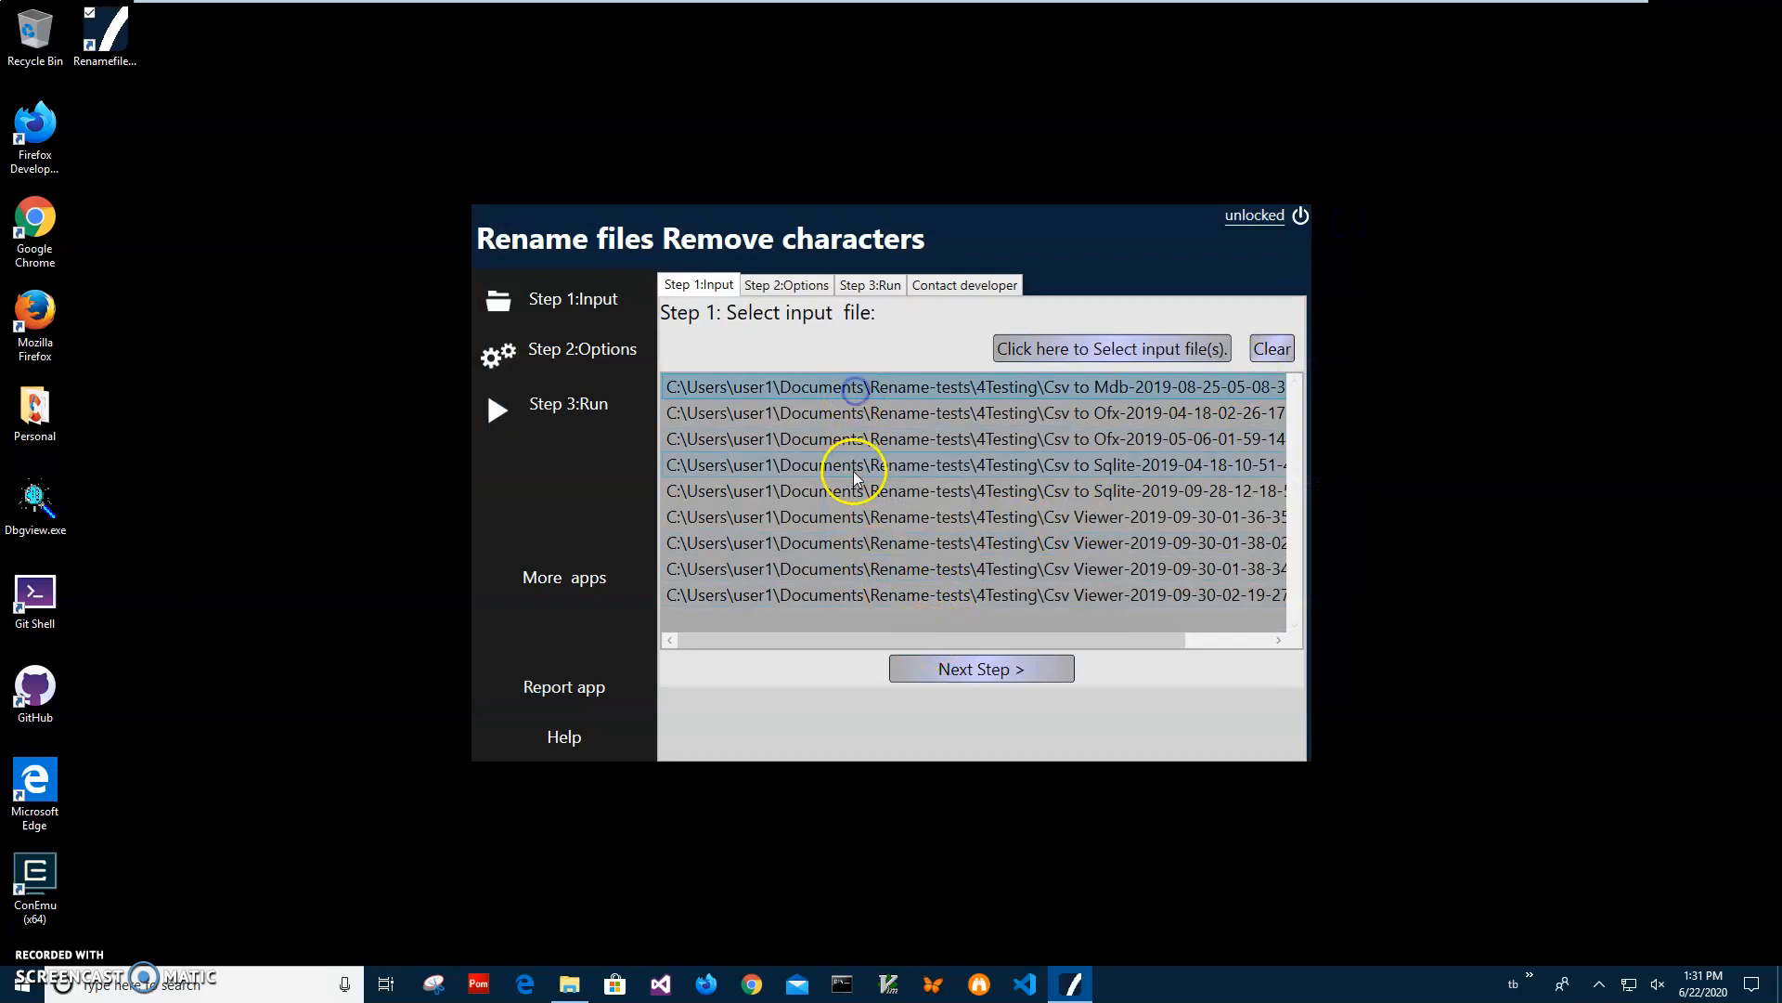
pyautogui.click(855, 570)
pyautogui.moveTo(907, 648); pyautogui.dragTo(1126, 644)
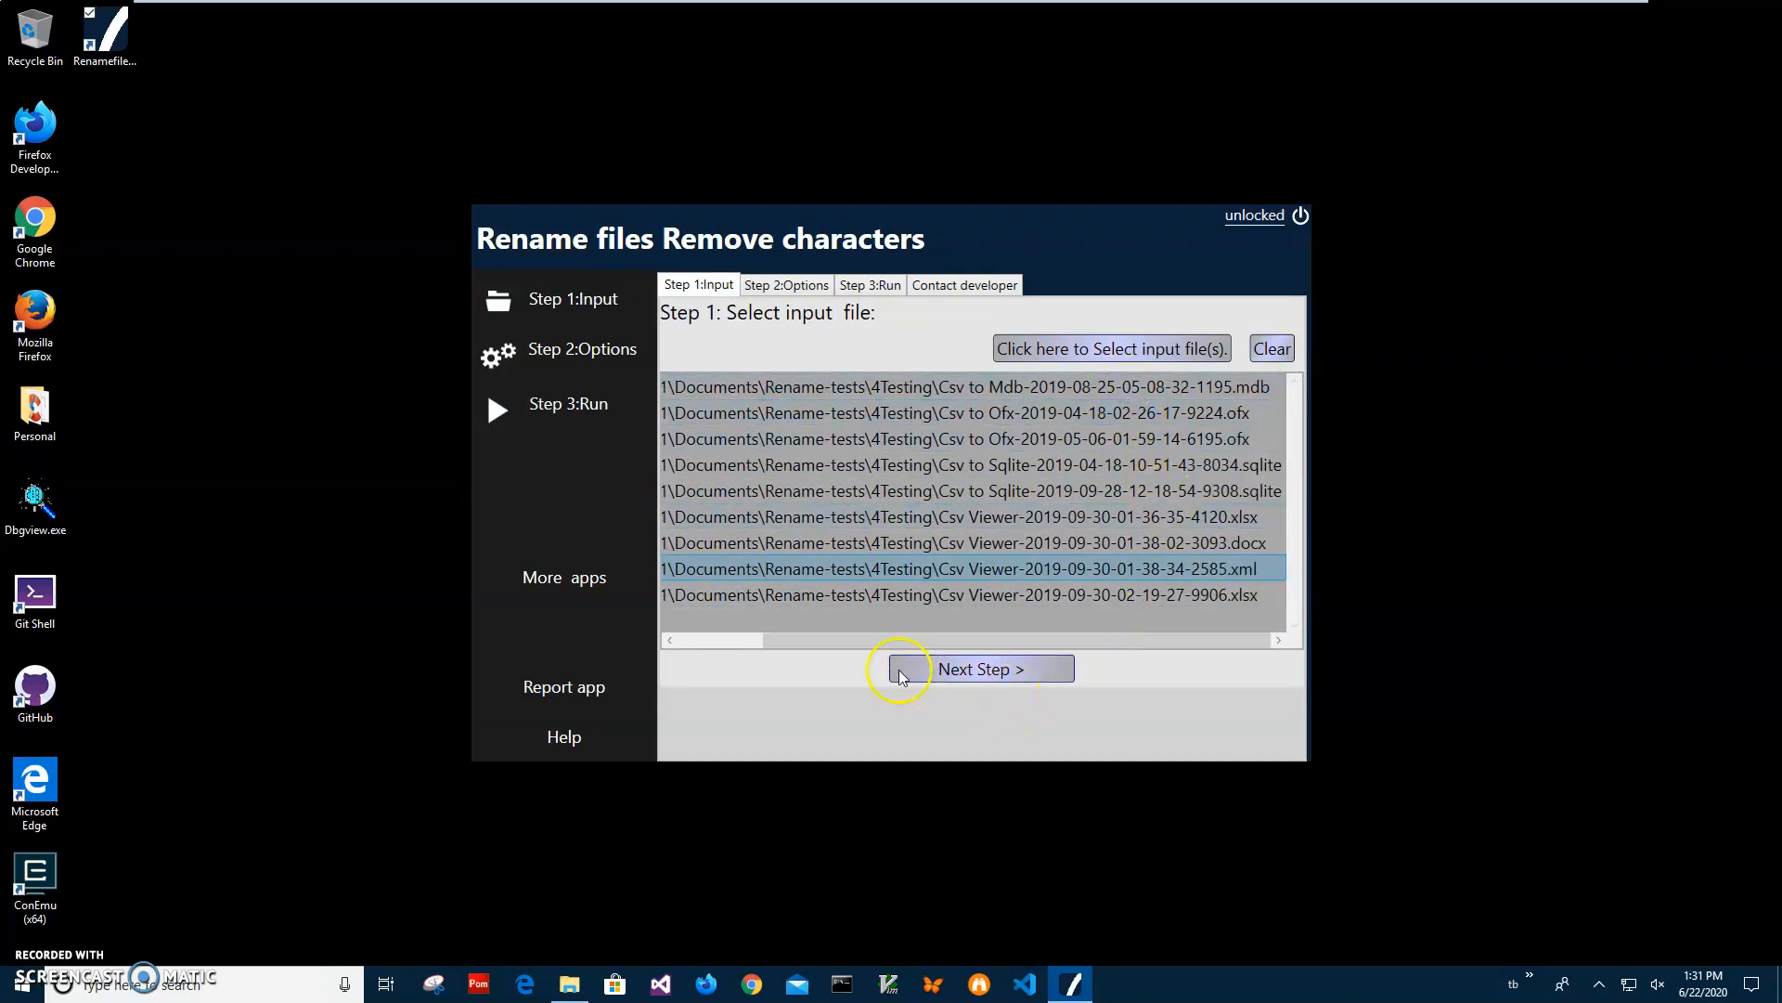
# Enable the Remove suffix after word conversion option and set its word to -2019
pyautogui.click(956, 667)
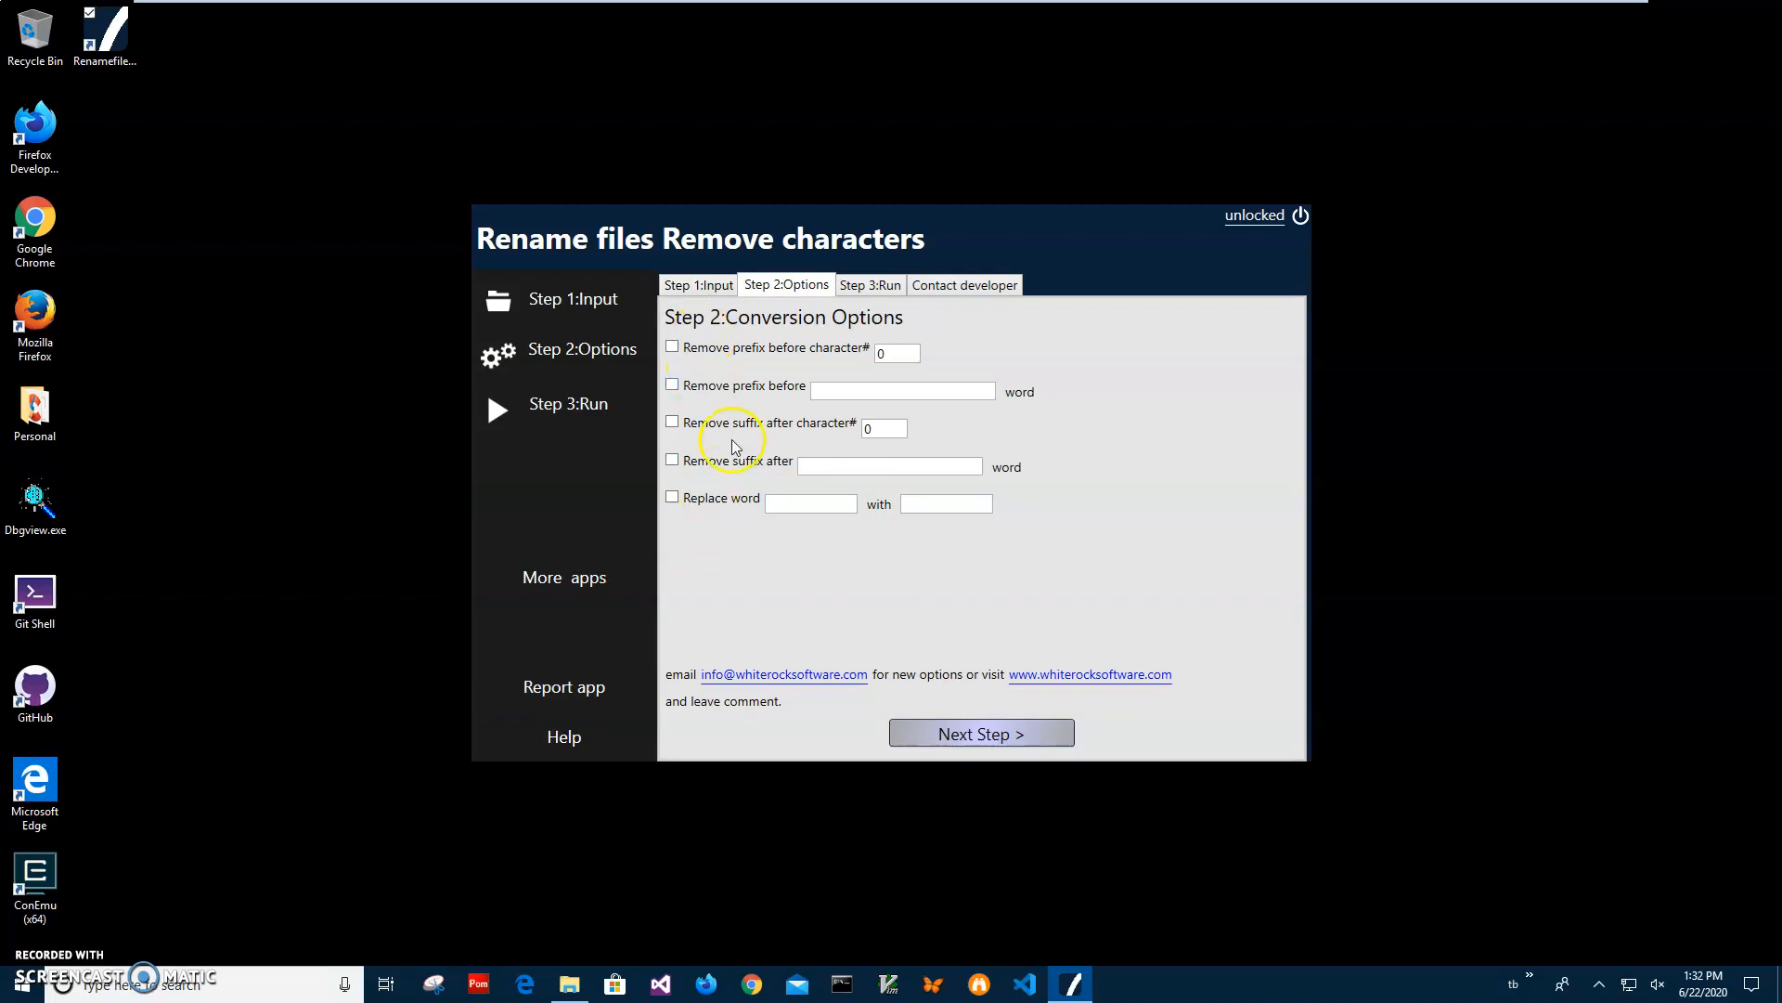
pyautogui.click(702, 288)
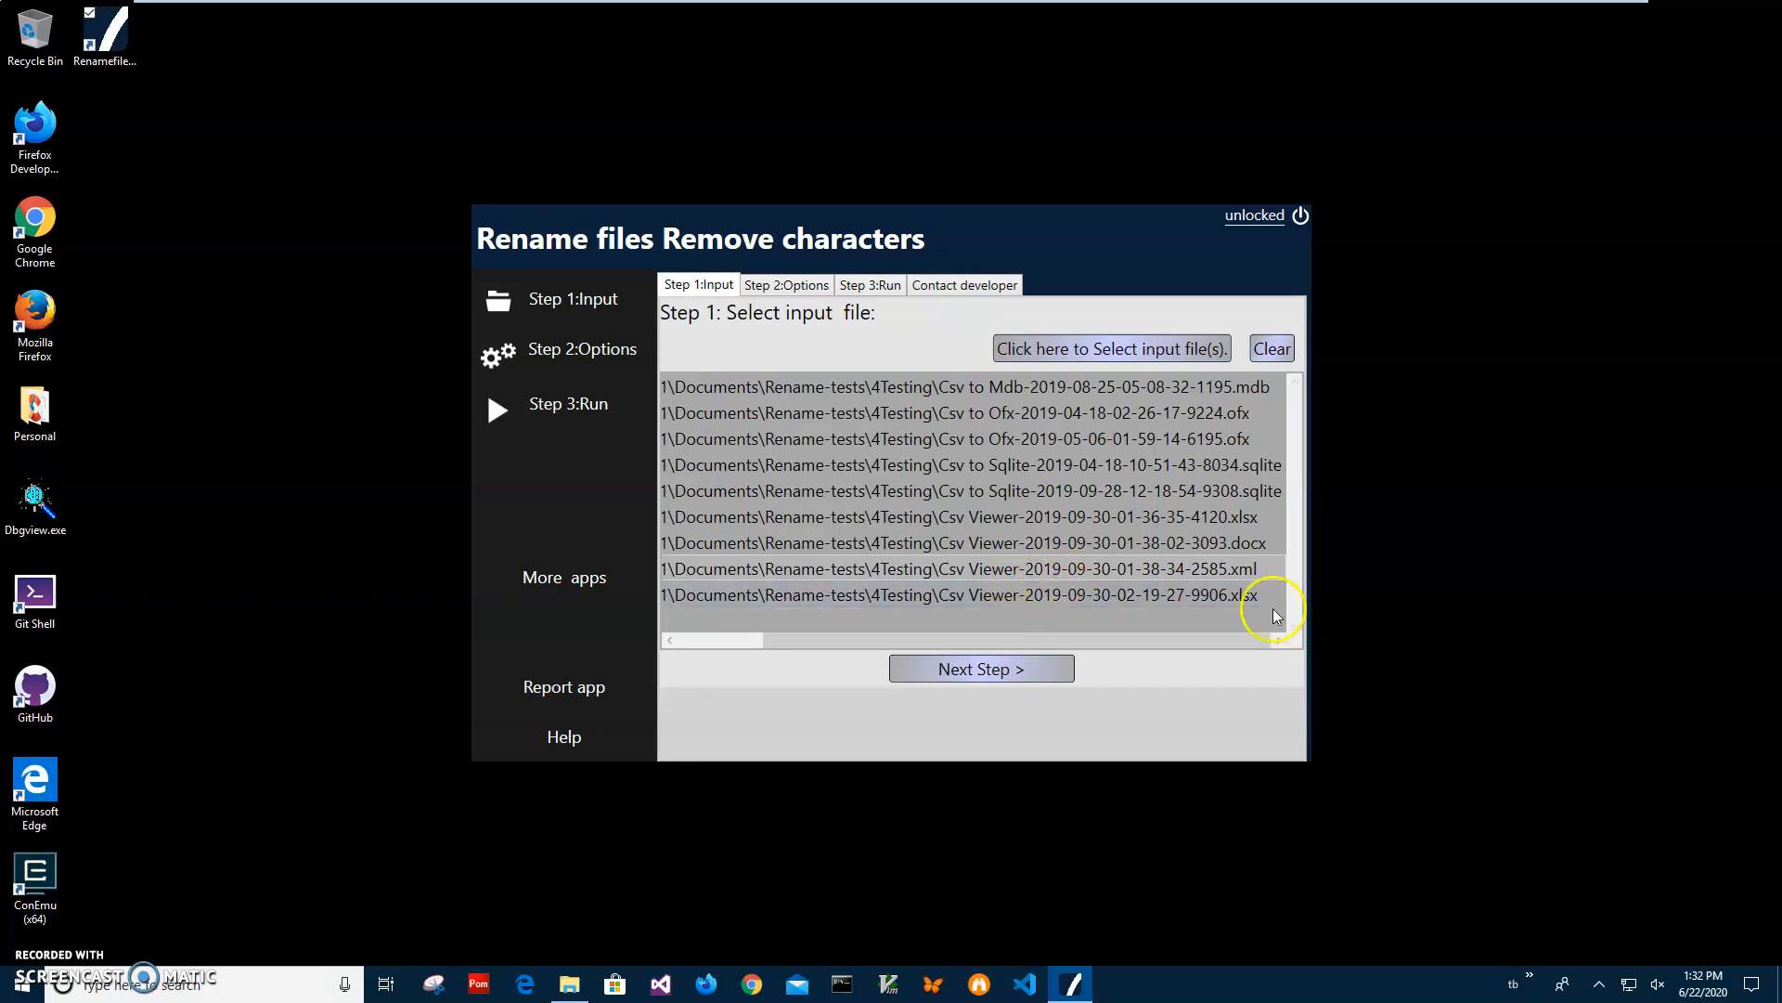
pyautogui.click(798, 290)
pyautogui.click(724, 461)
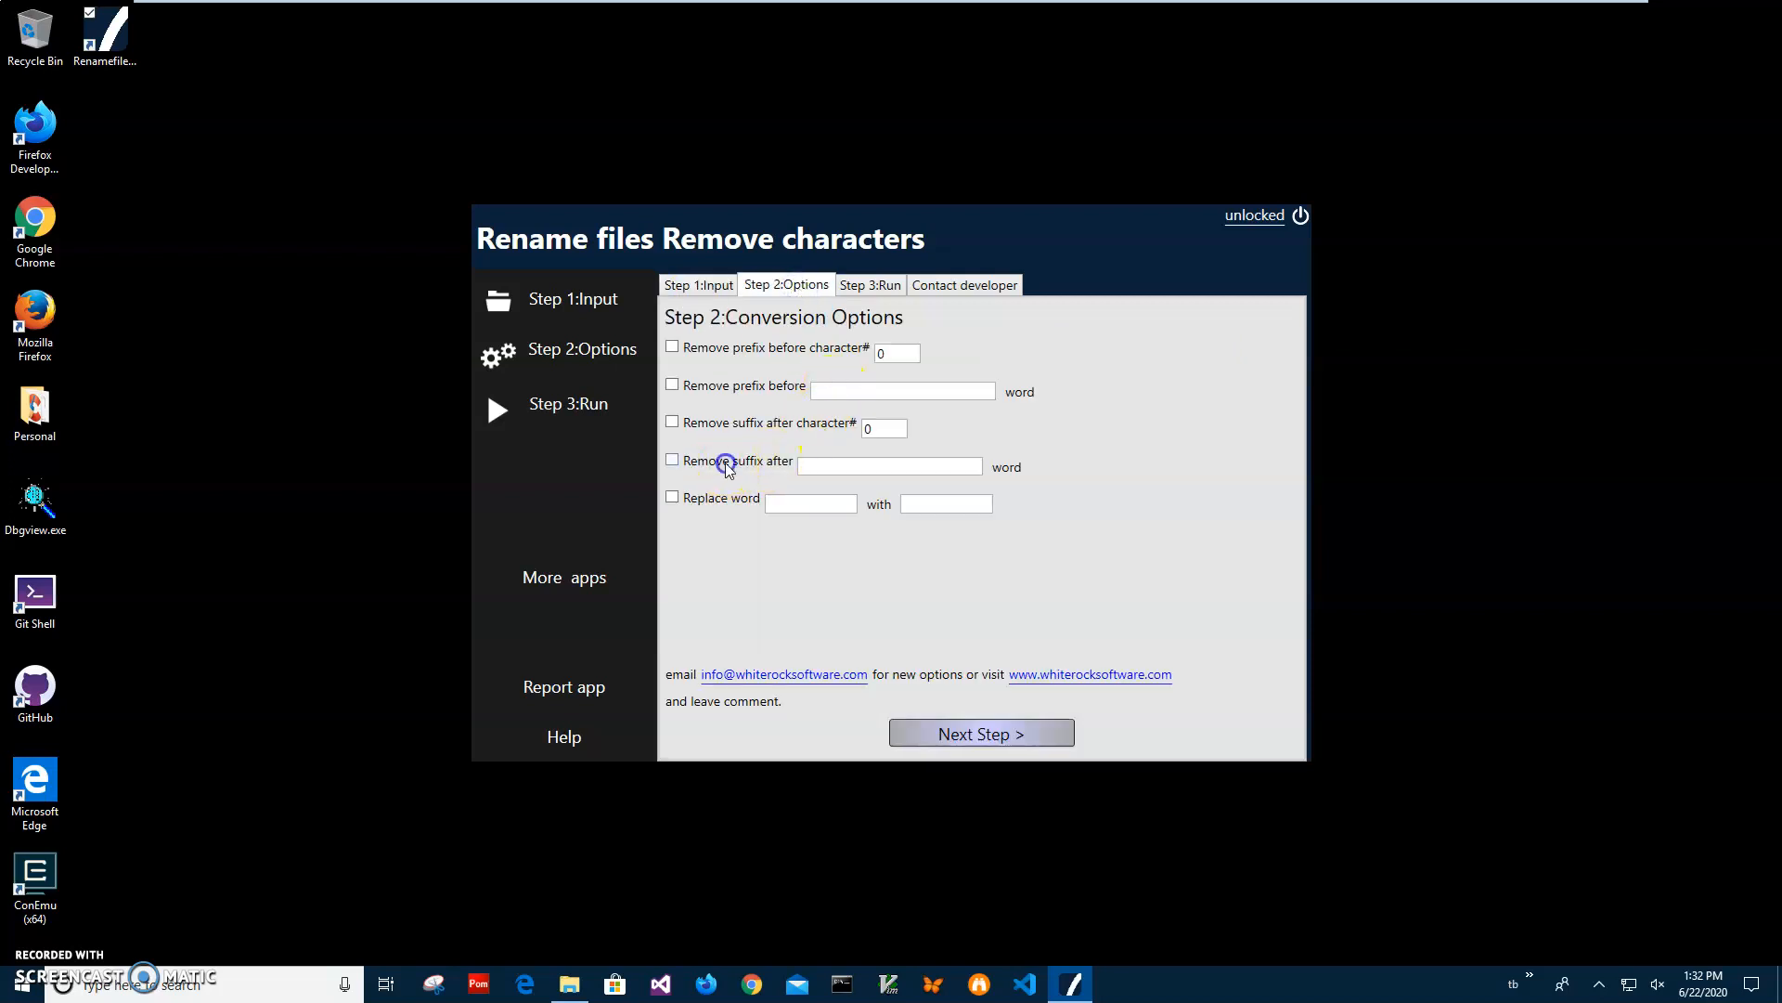
pyautogui.click(820, 468)
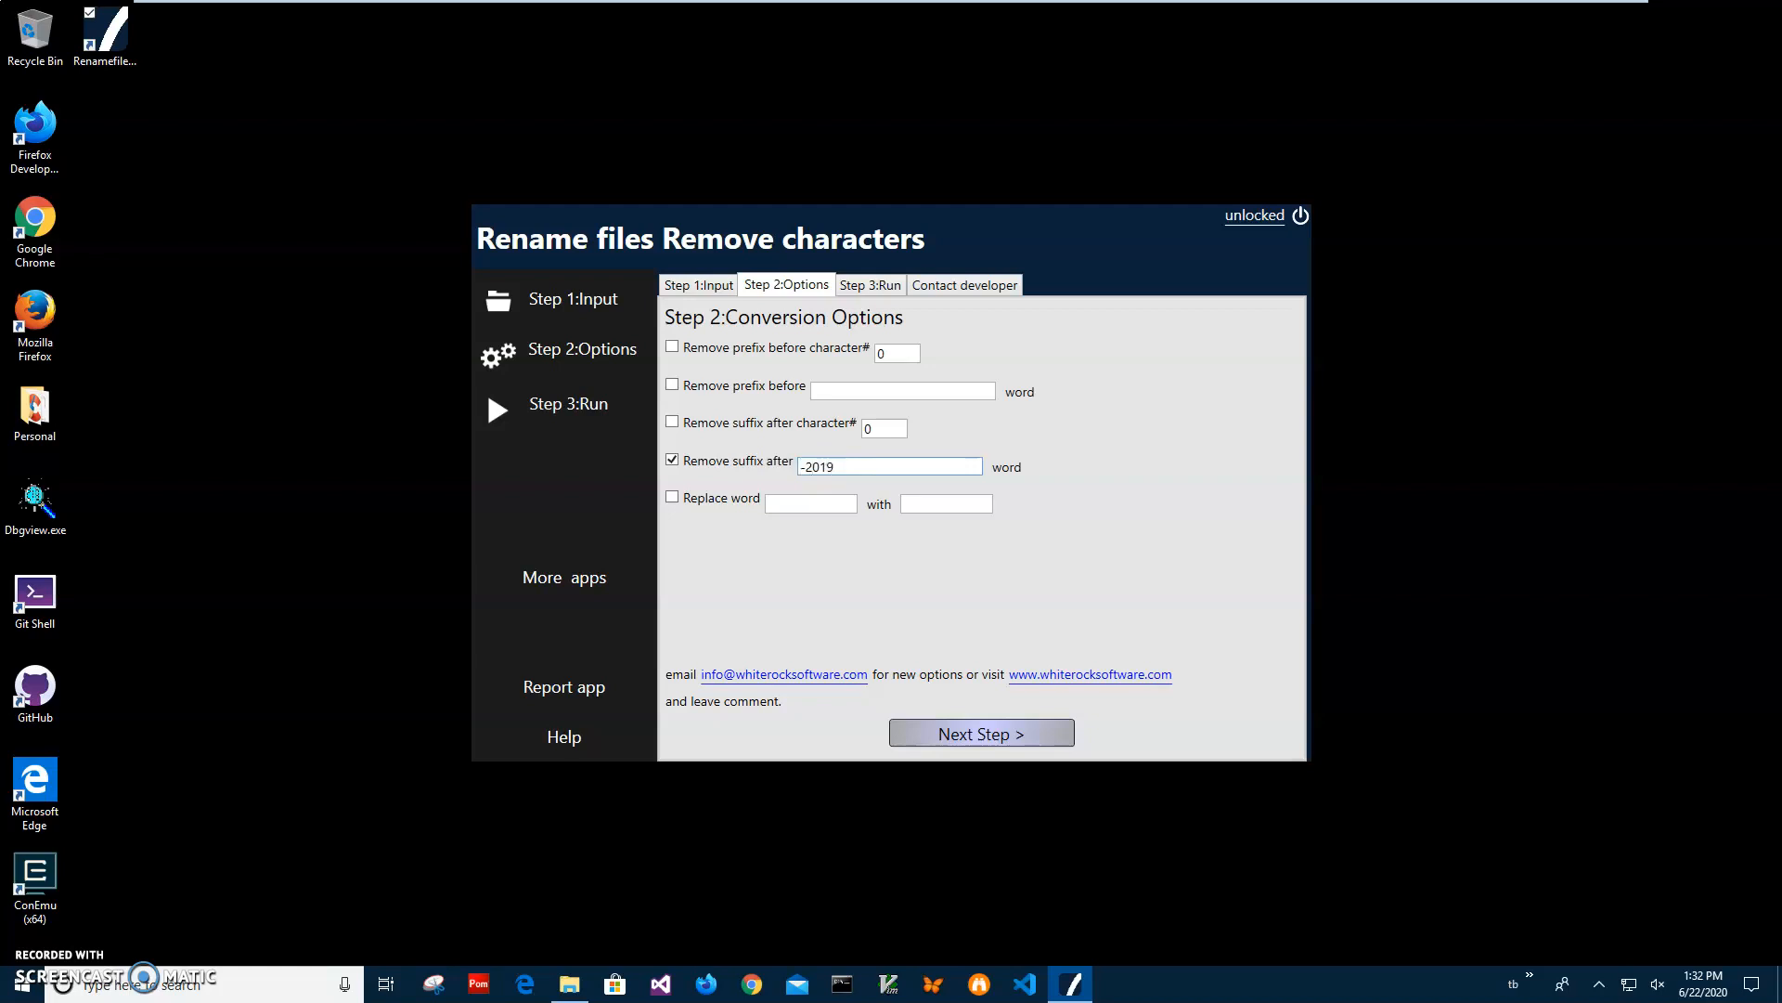
# Proceed to the run stage and preview the new names of the input files
pyautogui.click(984, 733)
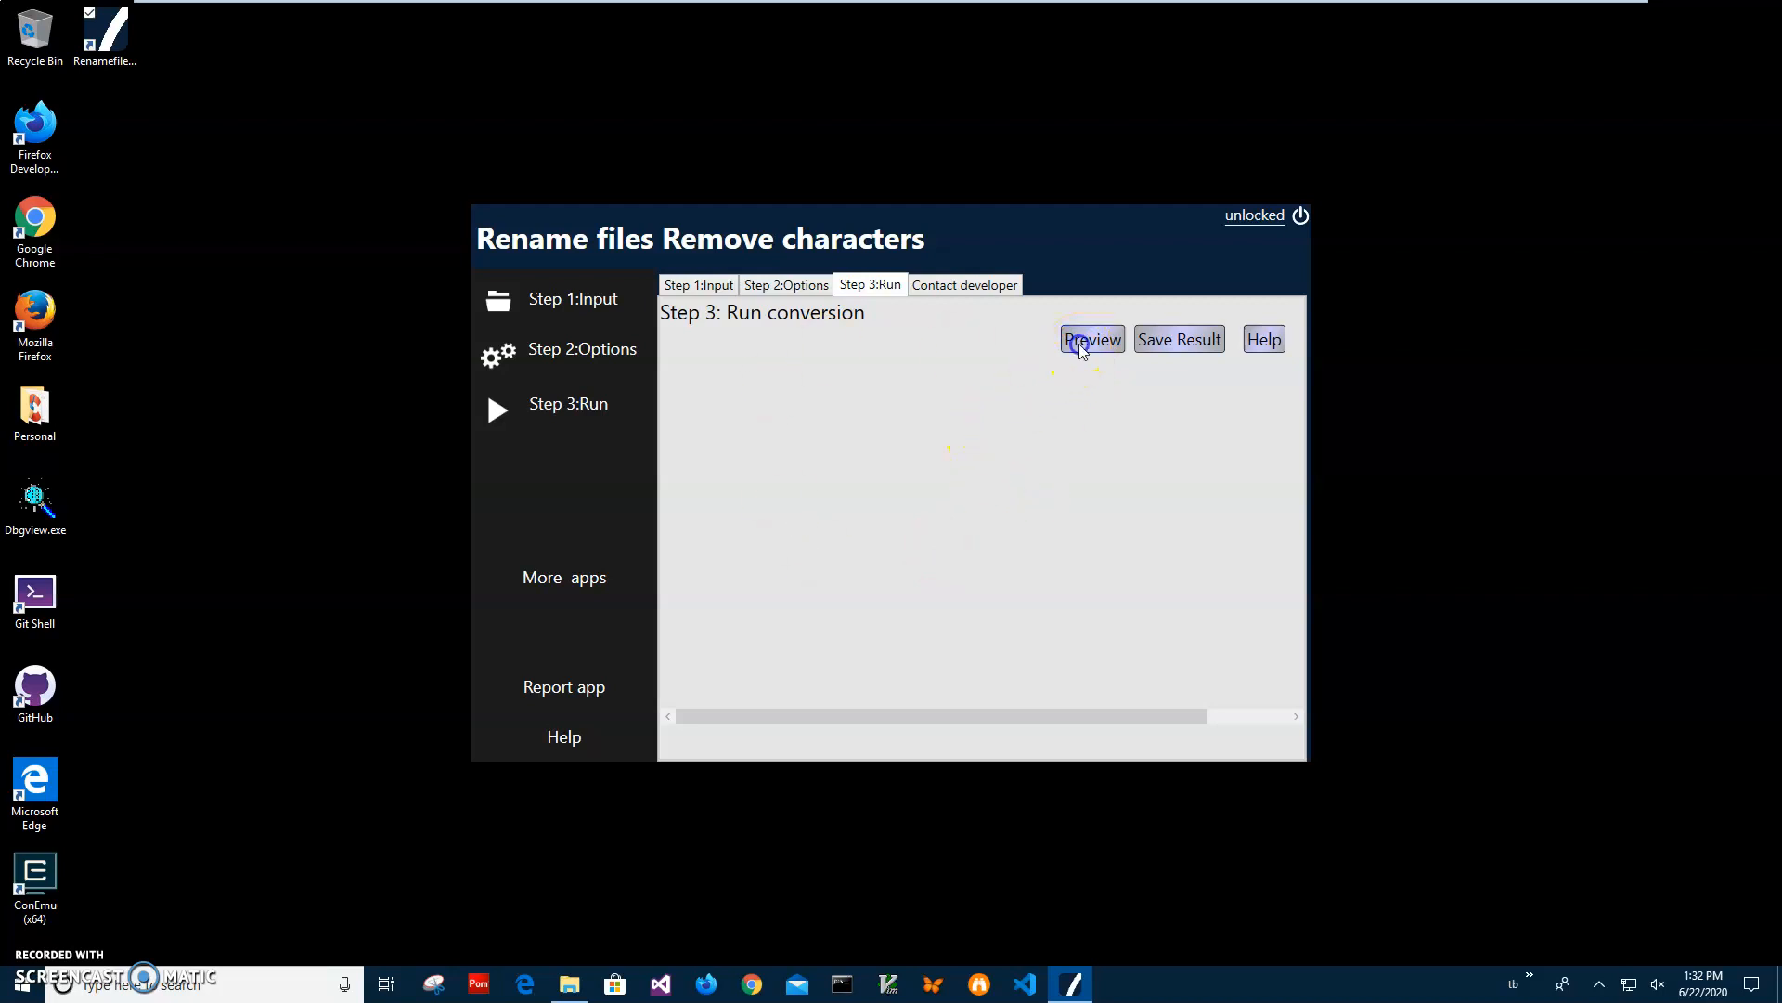
pyautogui.click(1079, 342)
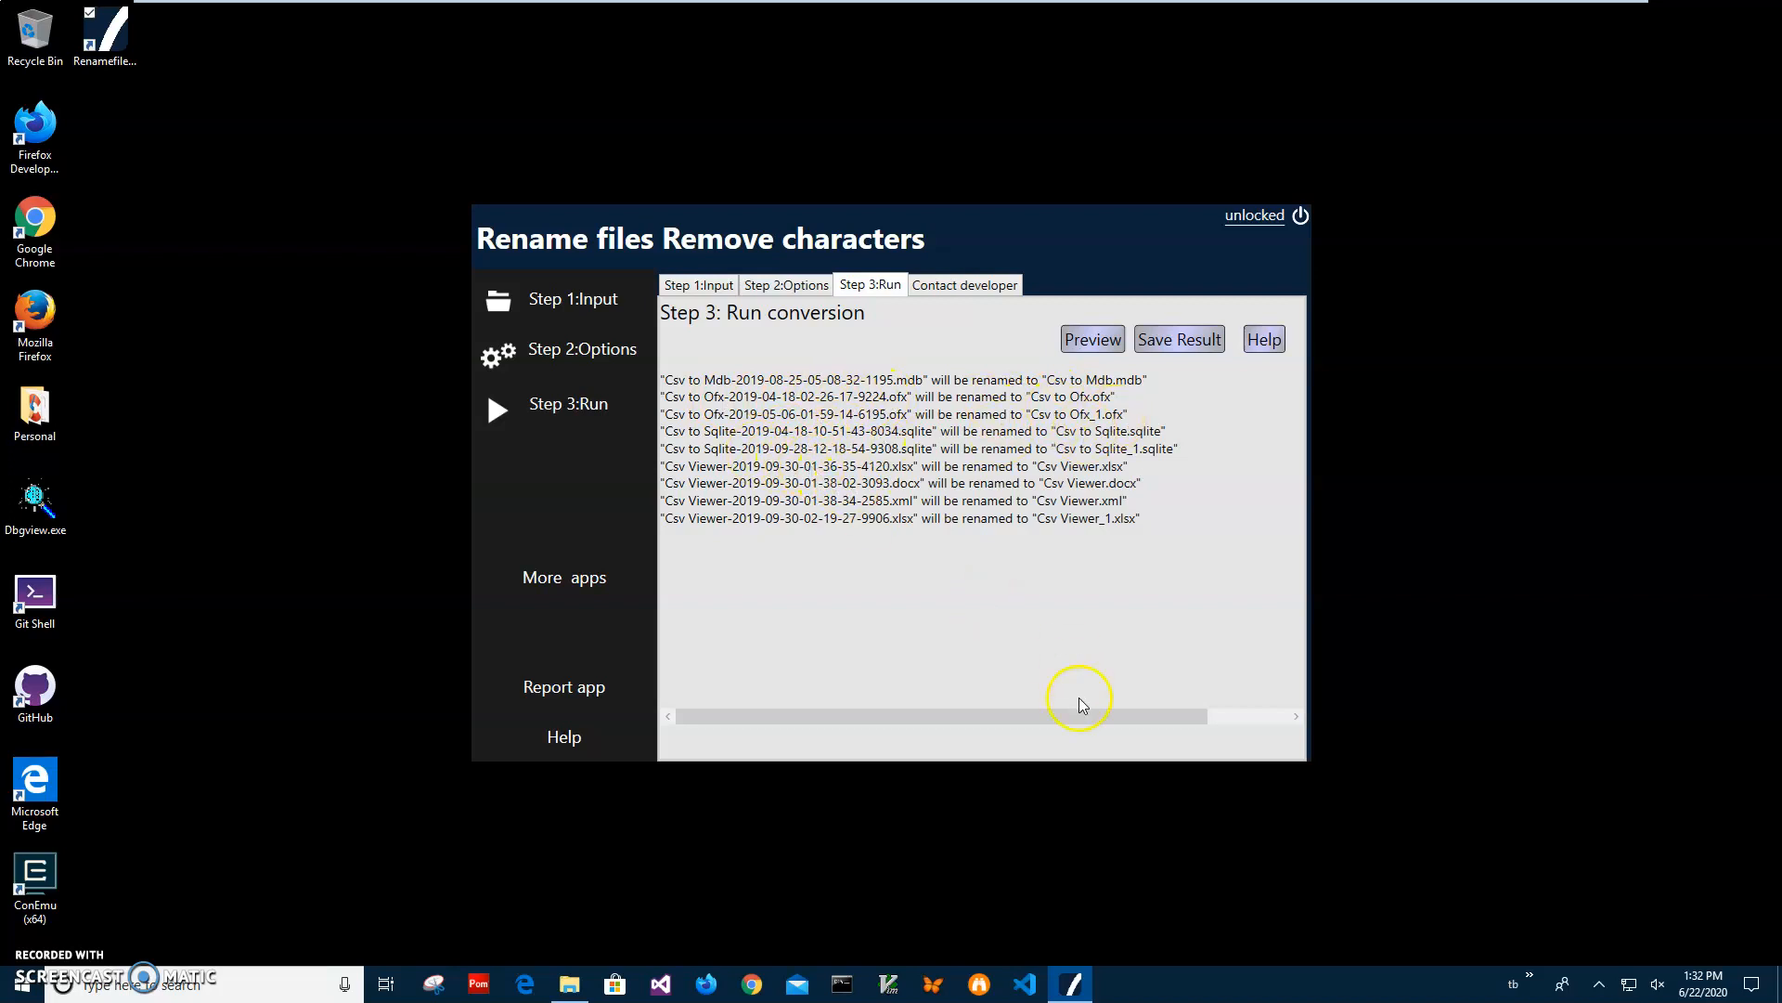
pyautogui.click(1060, 722)
# Recheck the suffix removal option, preview the renaming again and save the result to rename the files
pyautogui.click(787, 288)
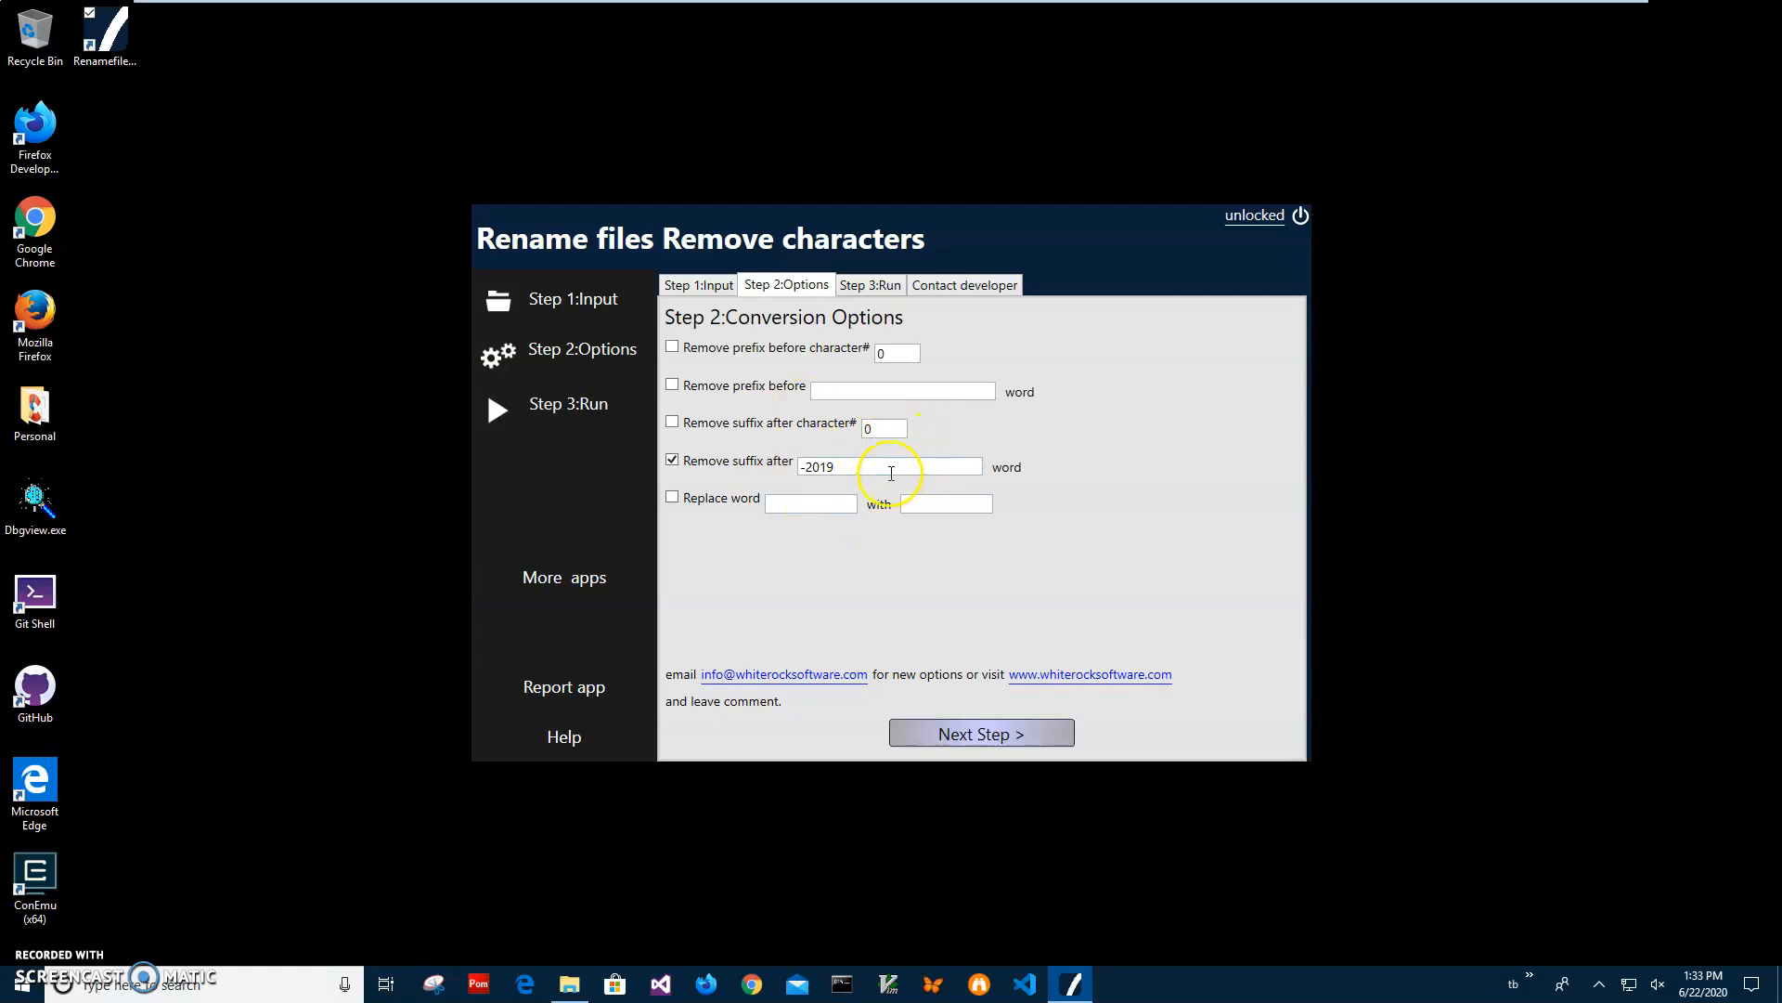
pyautogui.click(977, 733)
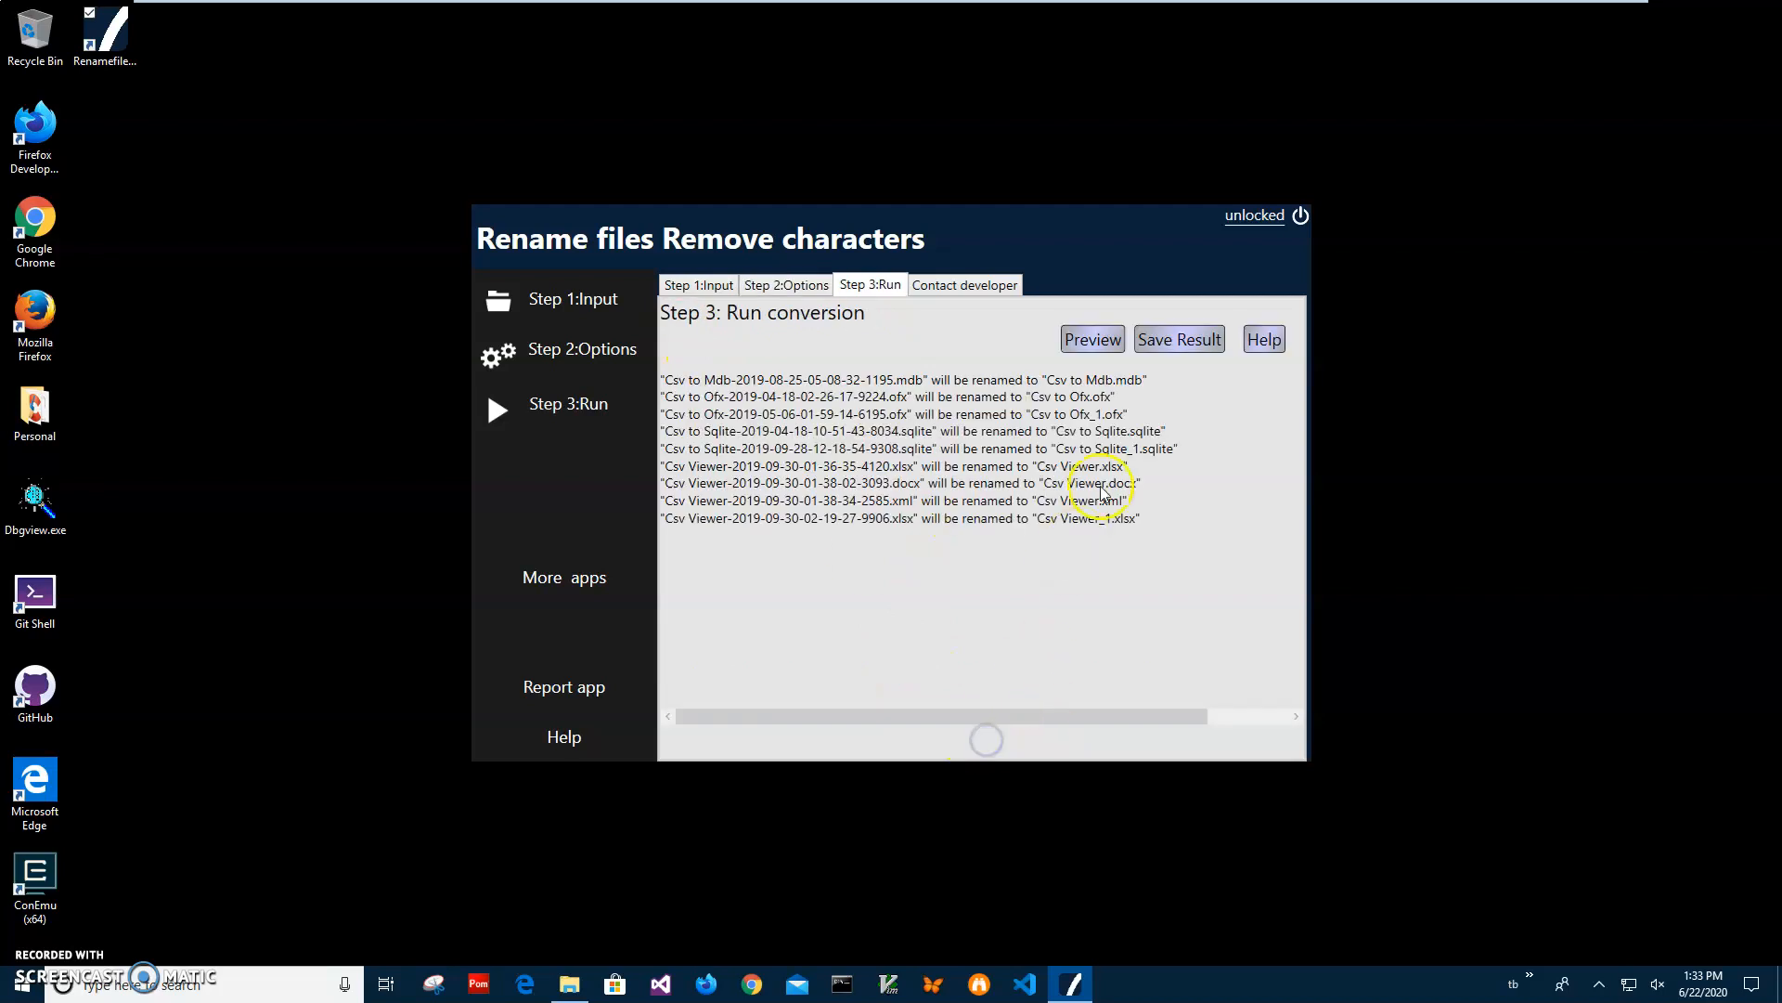
pyautogui.click(1088, 345)
pyautogui.click(1168, 343)
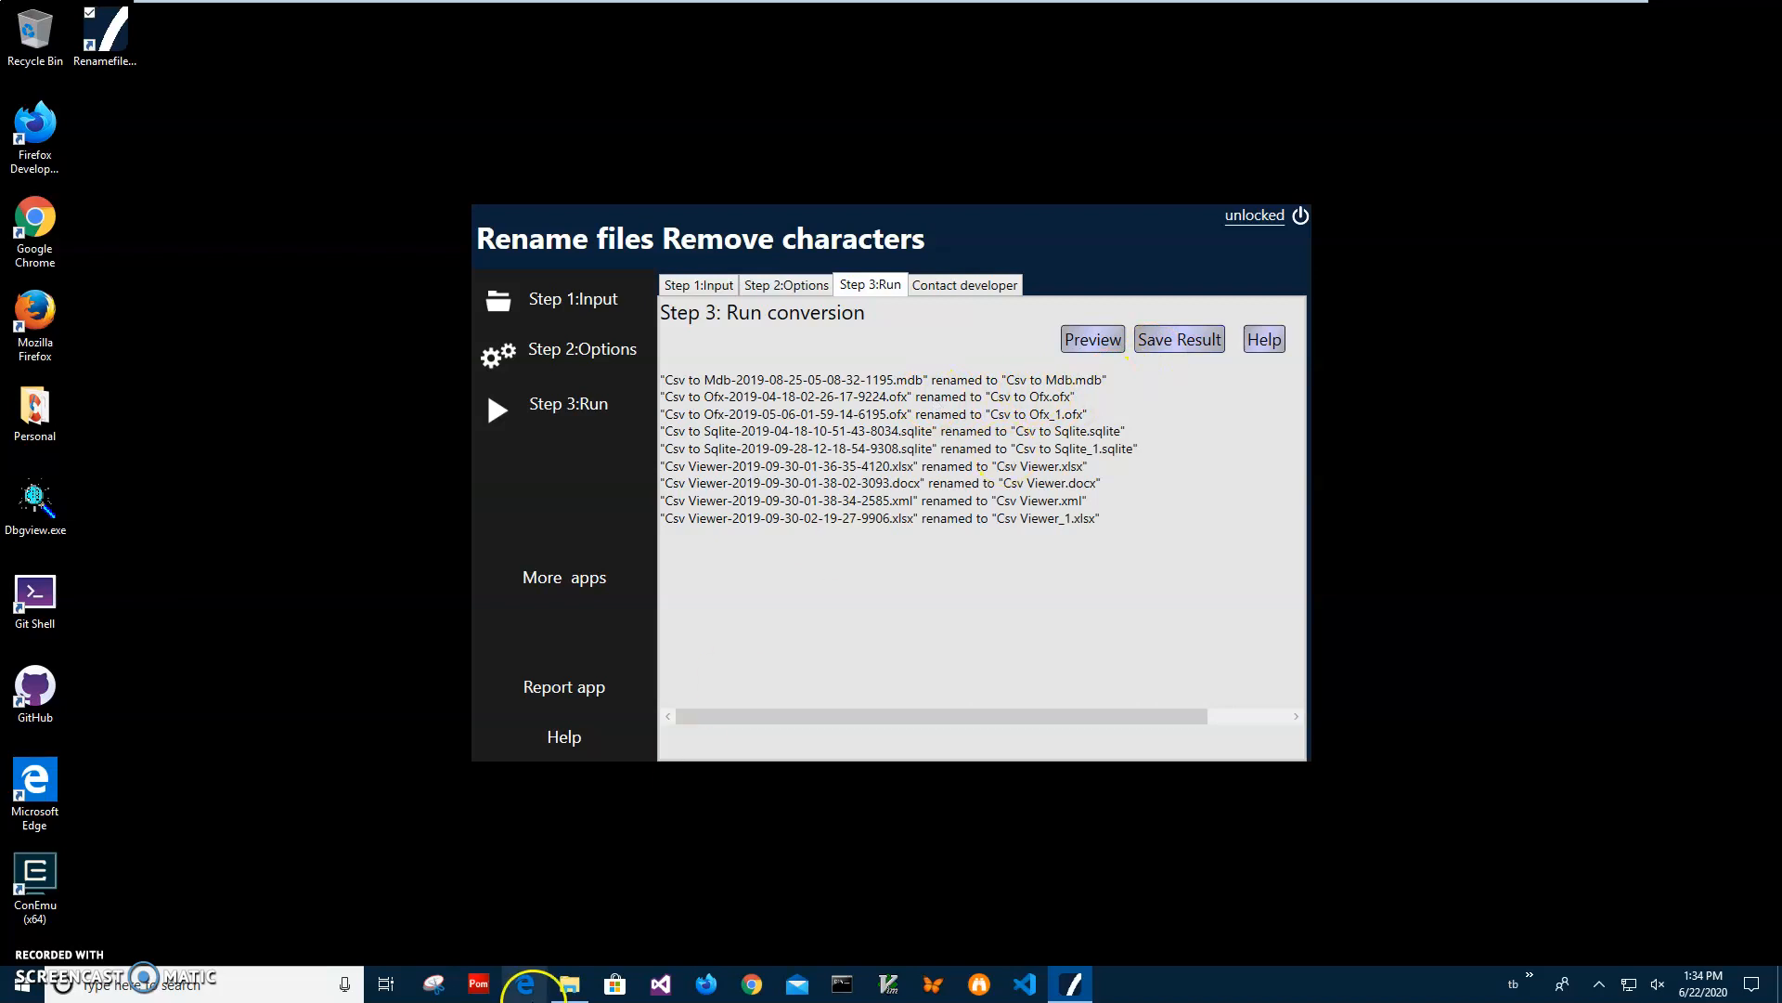
# Switch to File Explorer to check the renamed files in 4Testing, then return to the conversion options in Rename files Remove characters
pyautogui.click(568, 982)
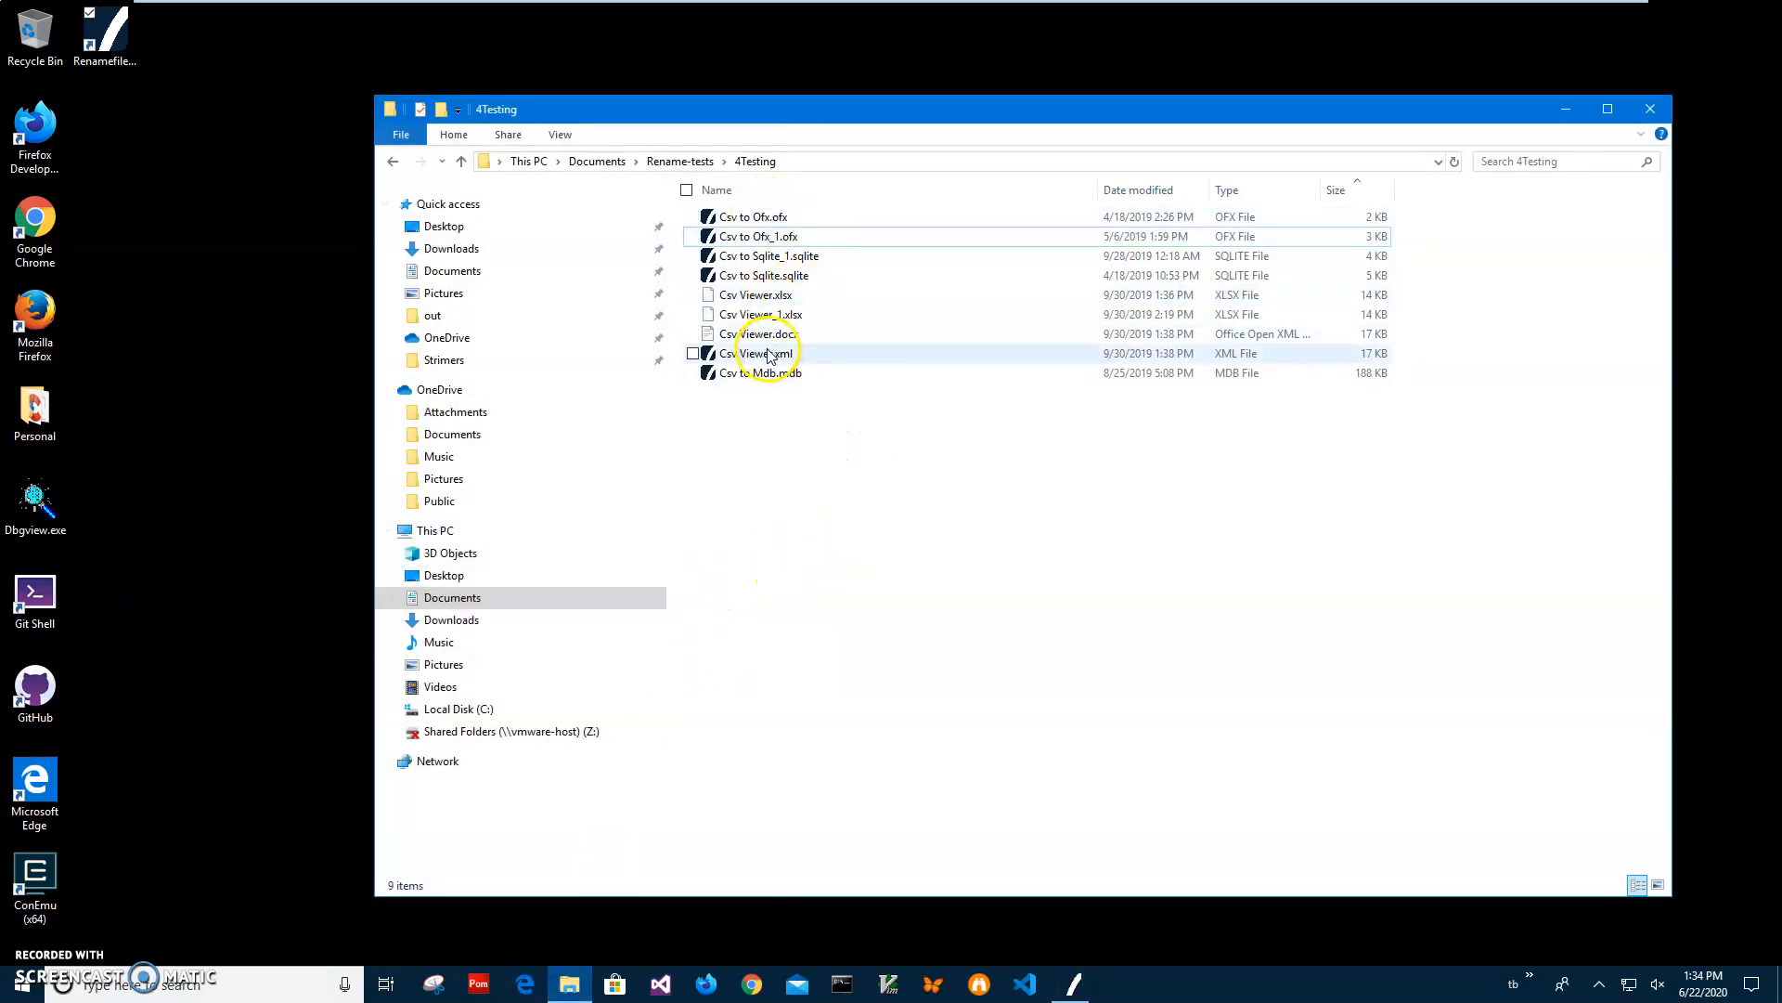
pyautogui.moveTo(759, 121); pyautogui.dragTo(736, 341)
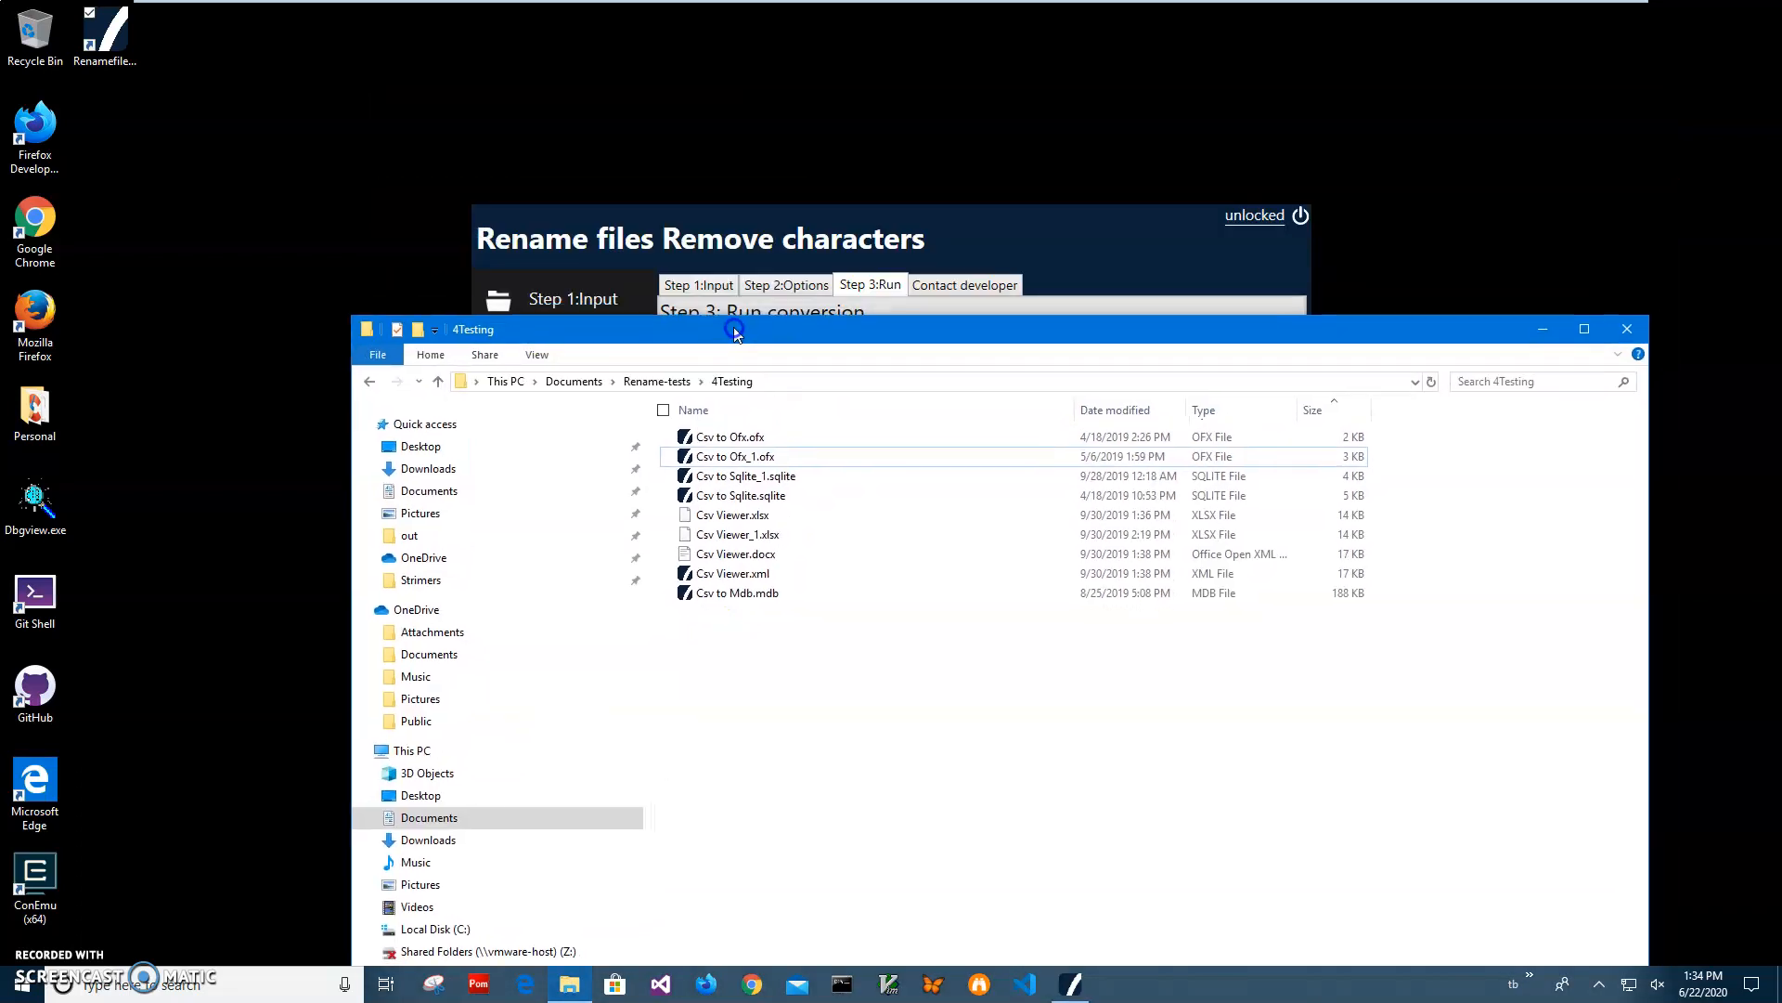
pyautogui.click(882, 239)
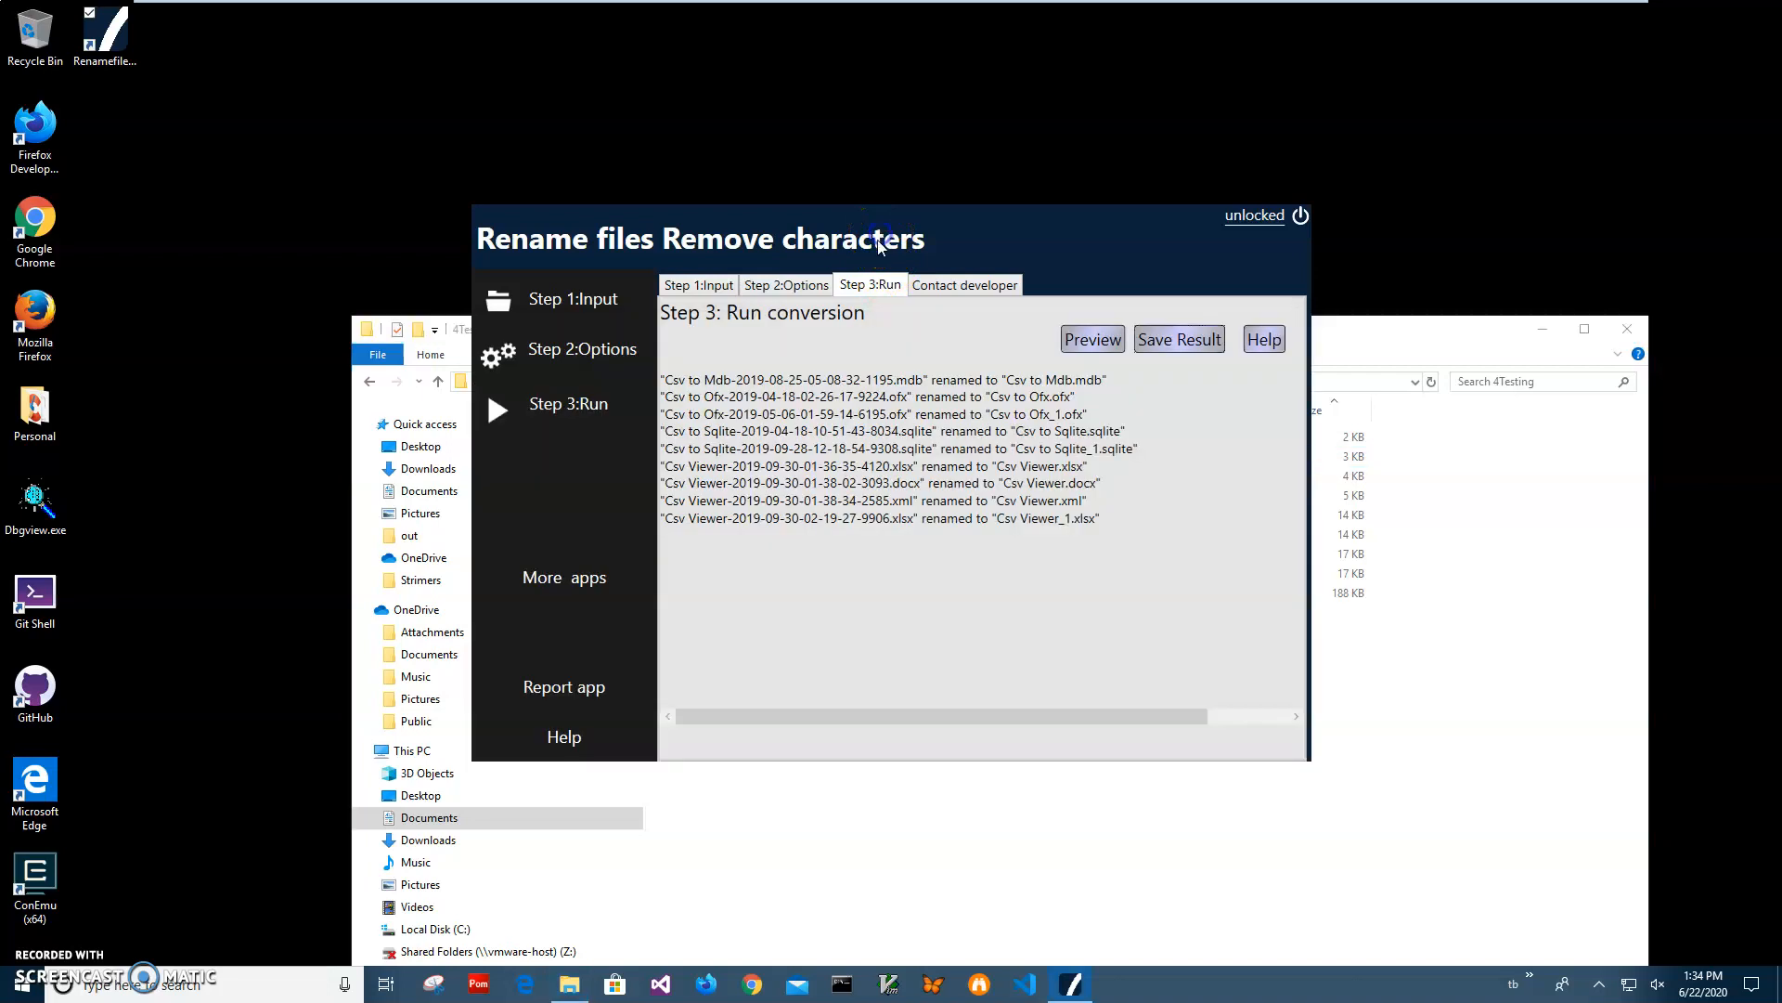
pyautogui.click(816, 285)
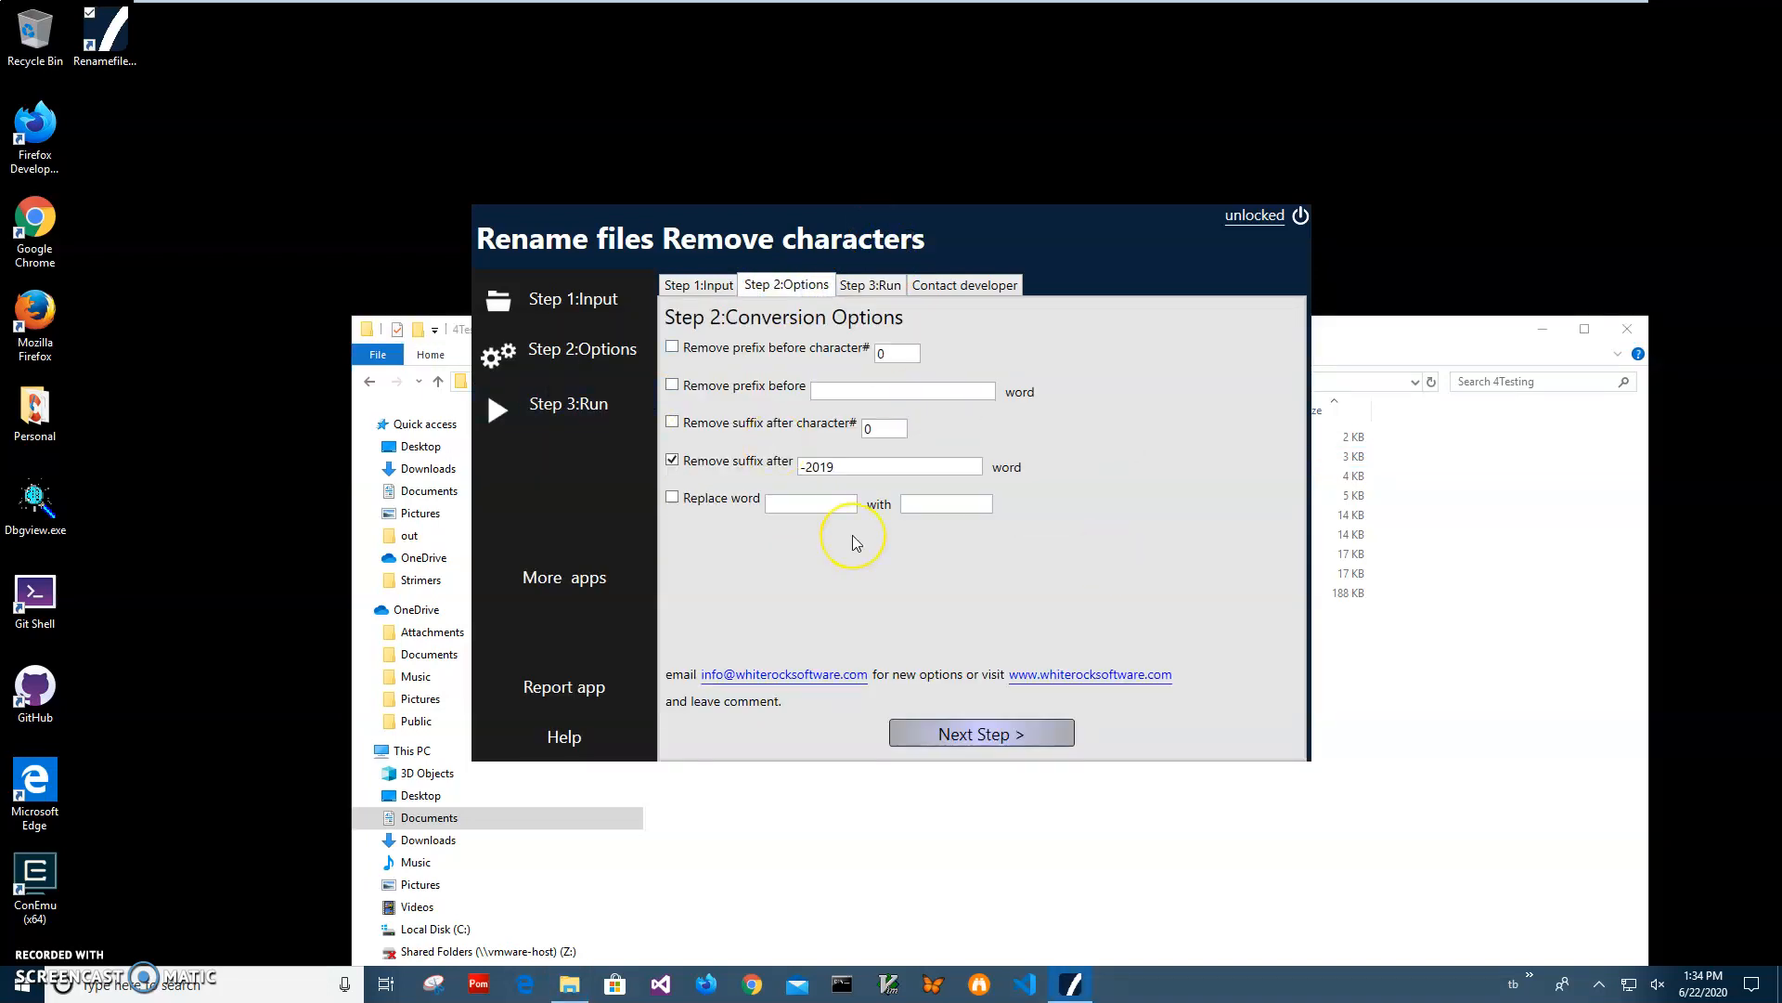